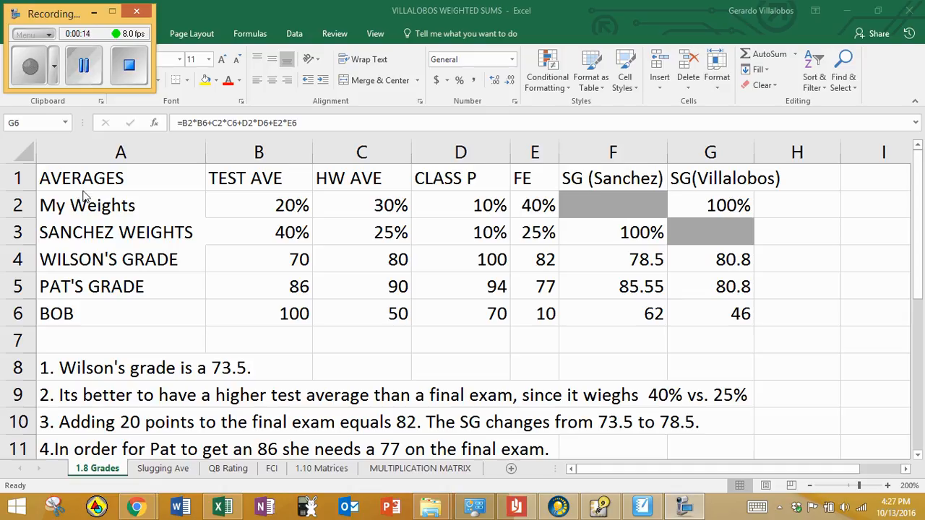
Examine the category headings in row 1 and the two sets of grading weights in rows 2 and 3.
click(42, 179)
drag(44, 180, 755, 180)
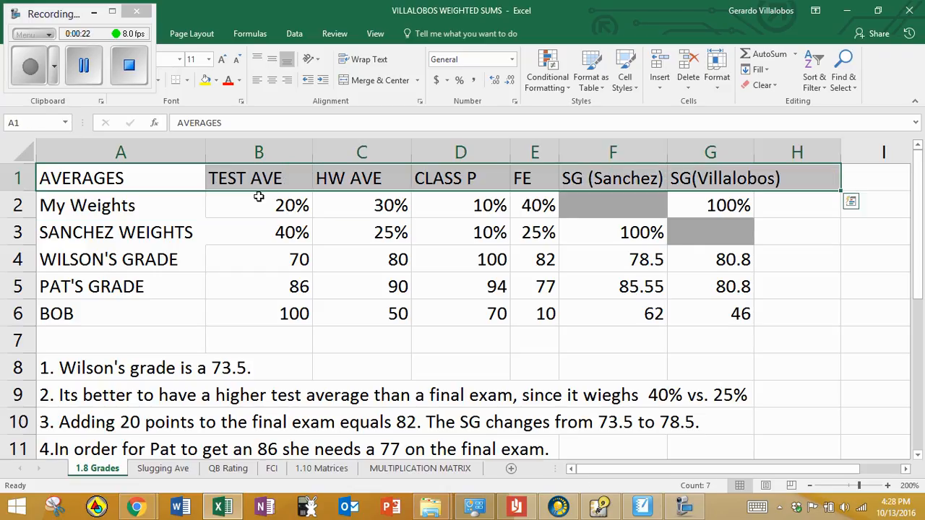
click(134, 205)
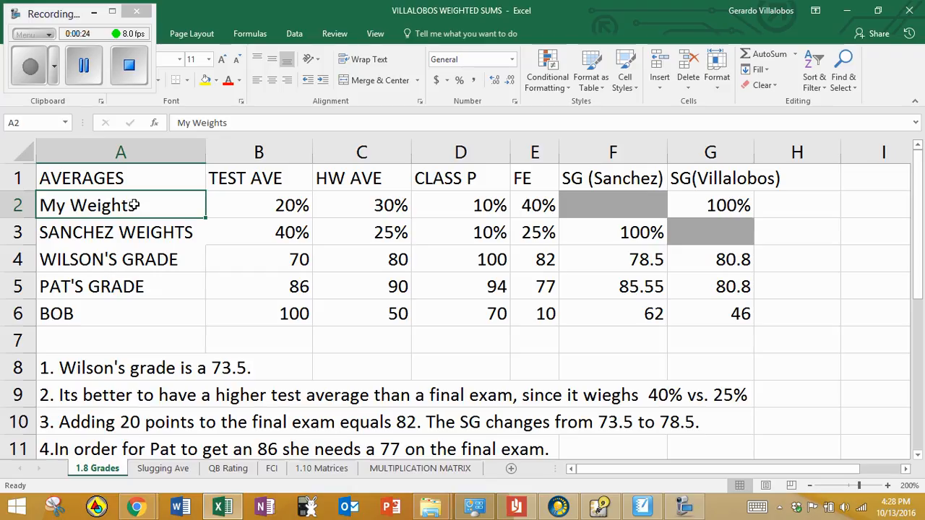
click(22, 207)
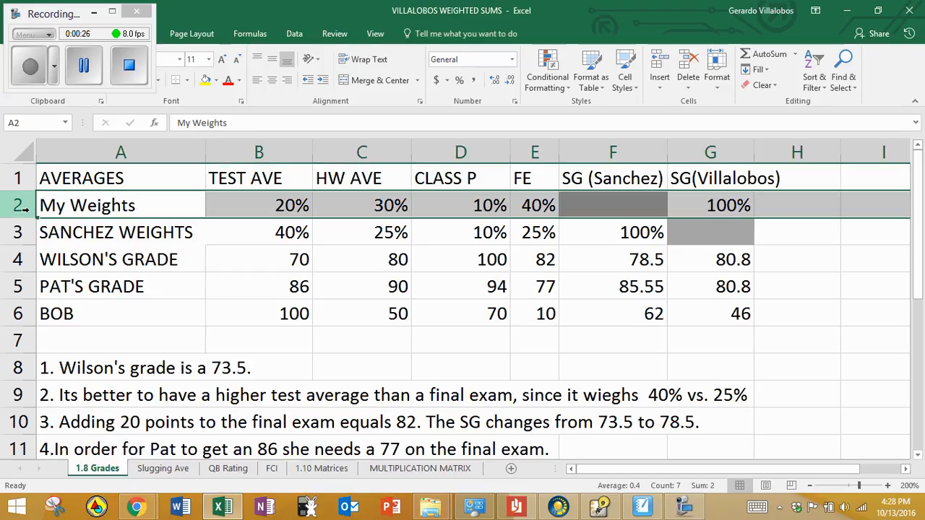
click(86, 211)
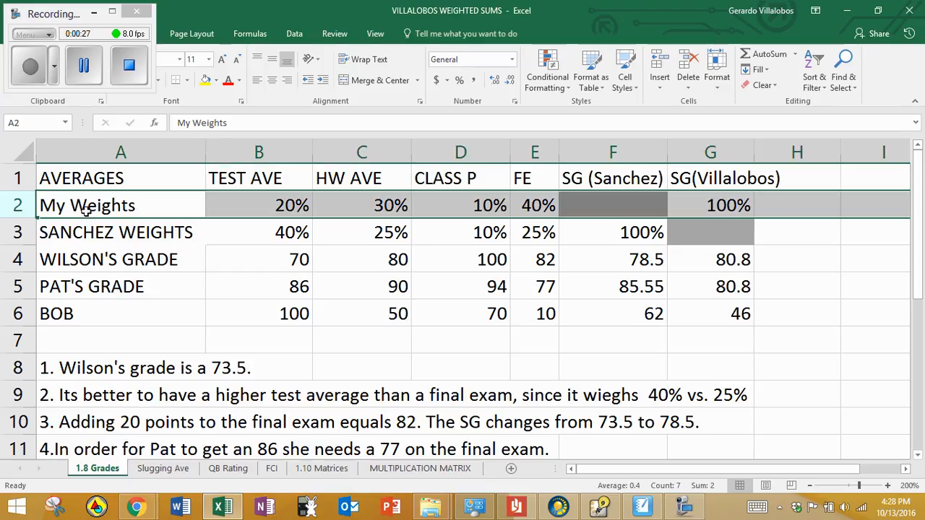
click(18, 232)
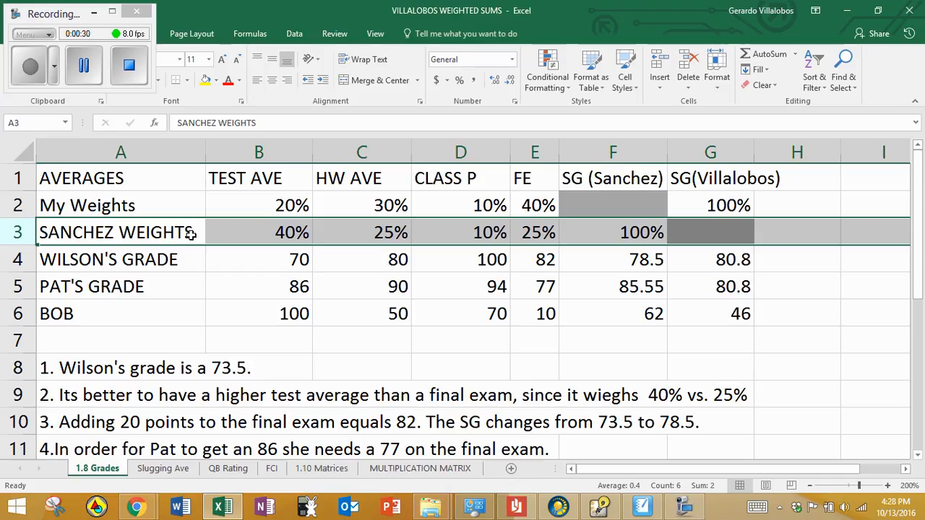
click(268, 210)
click(345, 209)
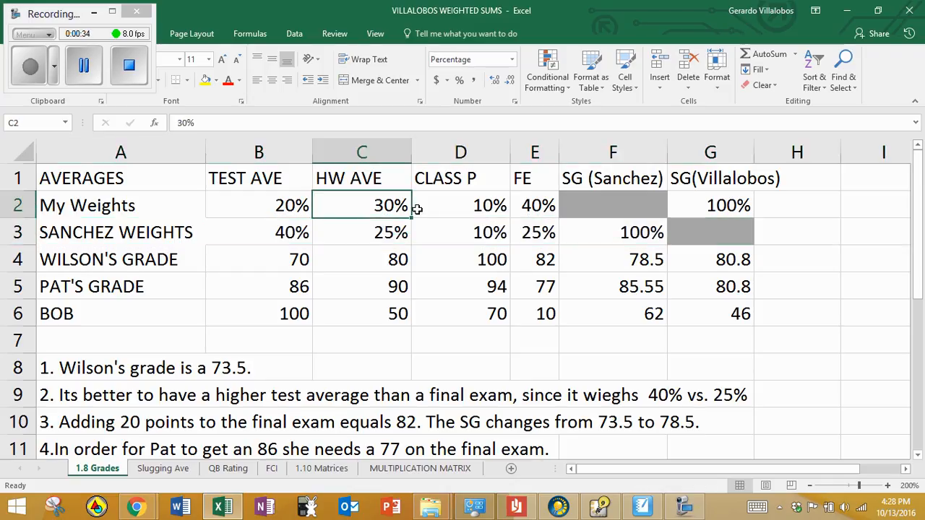
click(456, 206)
click(517, 206)
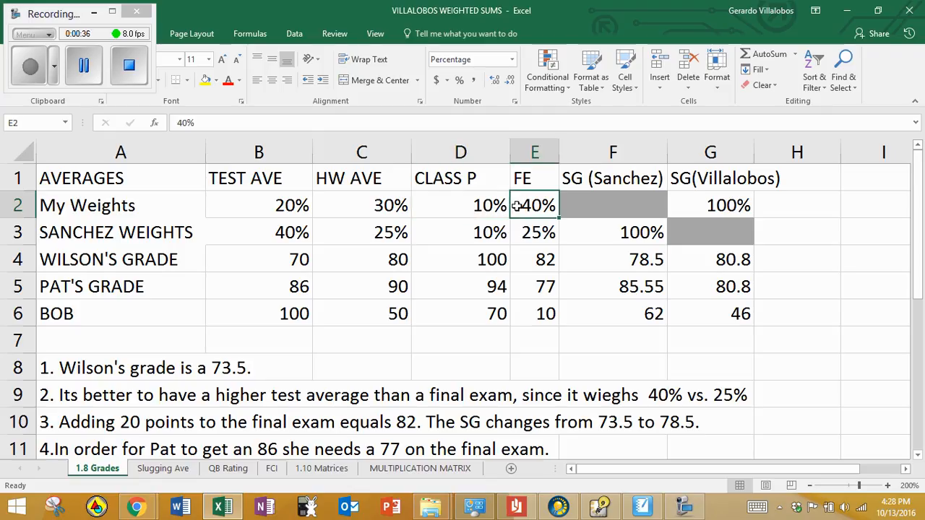
Clear the My Weights percentages in B2:E2 and widen column G to fit its heading.
click(287, 206)
drag(287, 206, 538, 209)
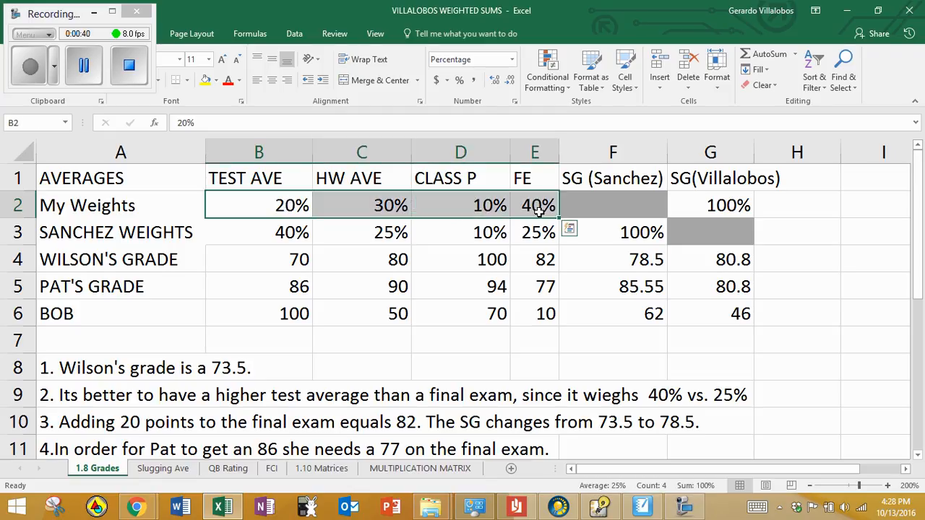
right_click(538, 209)
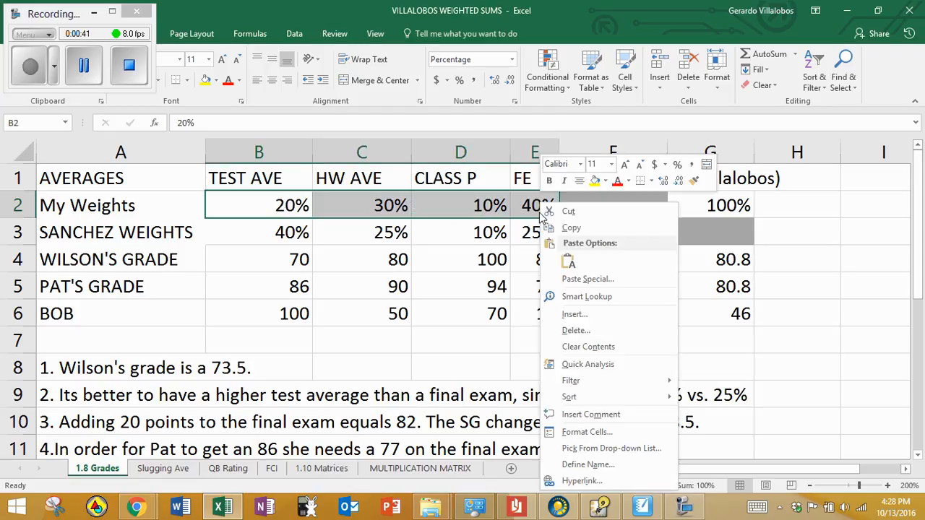
click(589, 347)
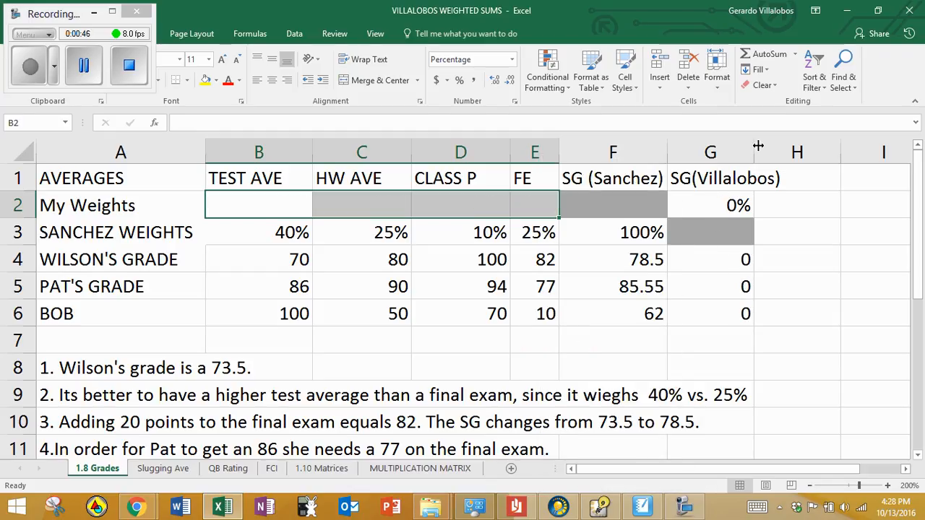
drag(759, 146, 791, 150)
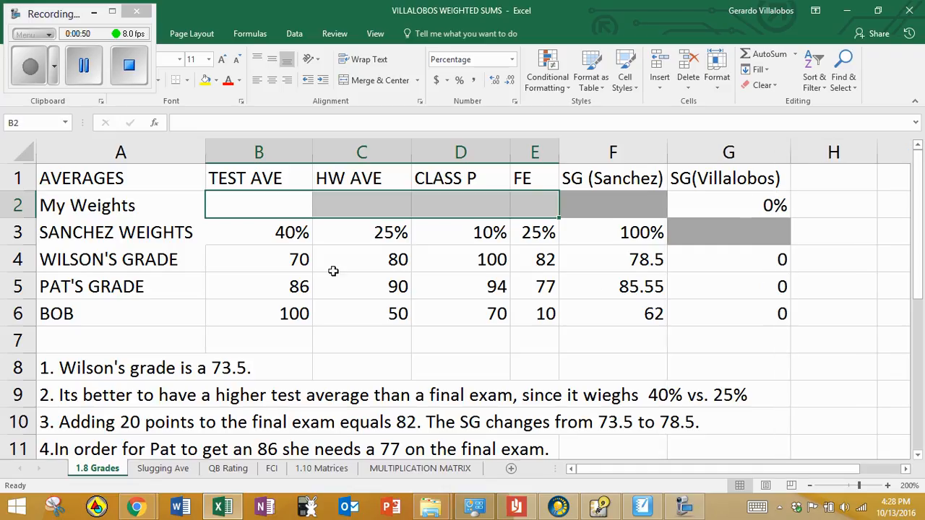
Switch the weights in B3:E3 to the General number format and back to percentages.
drag(235, 234, 553, 232)
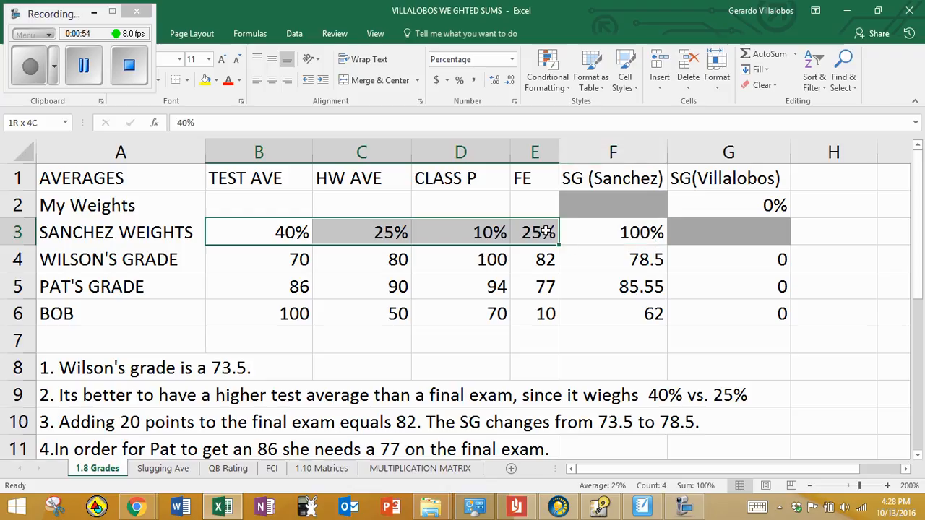
click(461, 82)
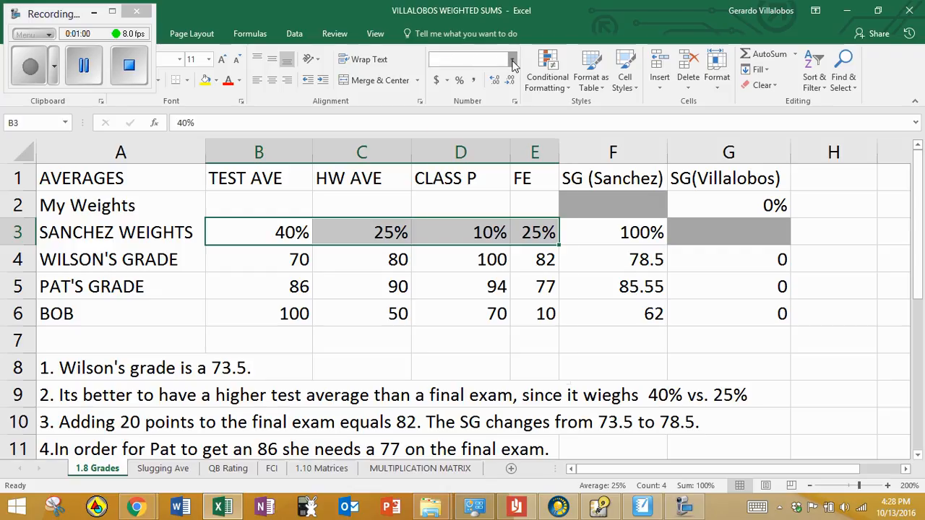
click(514, 62)
click(479, 81)
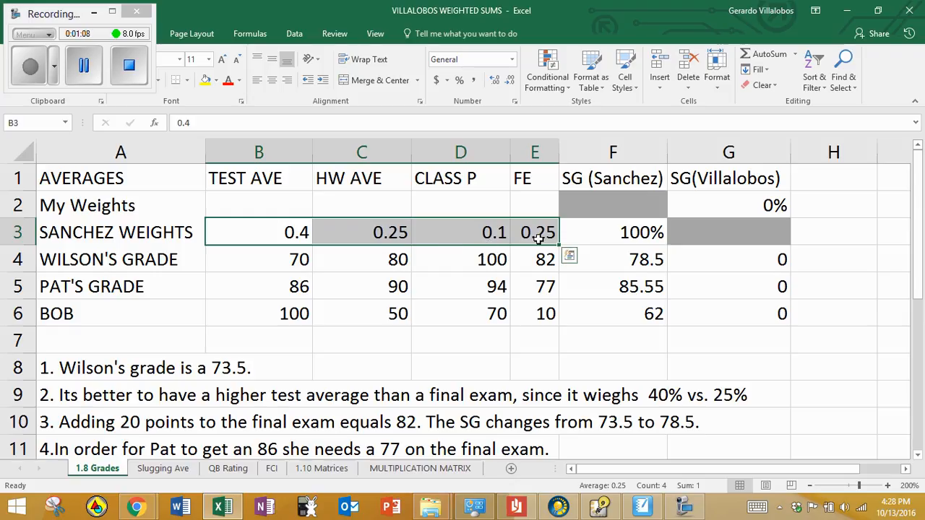
click(460, 80)
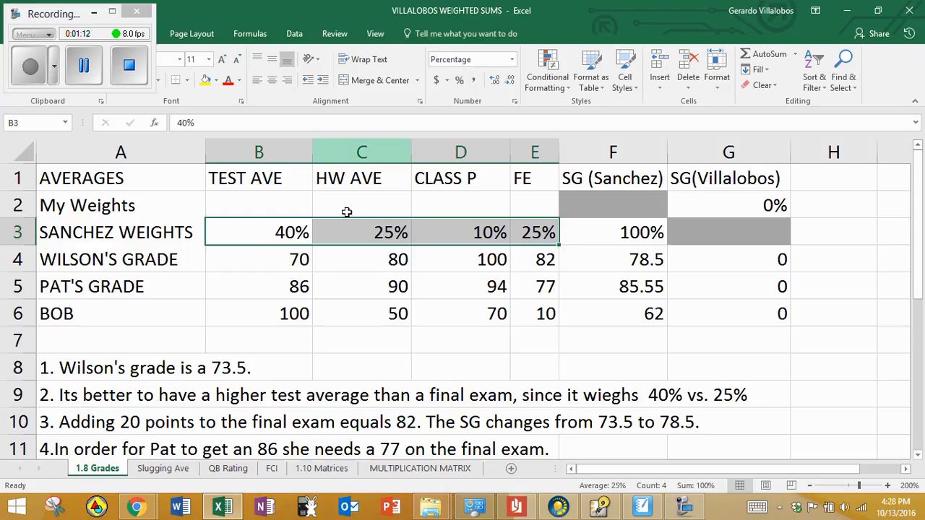
Examine the student scores in rows 4 and 5 and the weighted-grade formulas in F4 and F5.
click(291, 261)
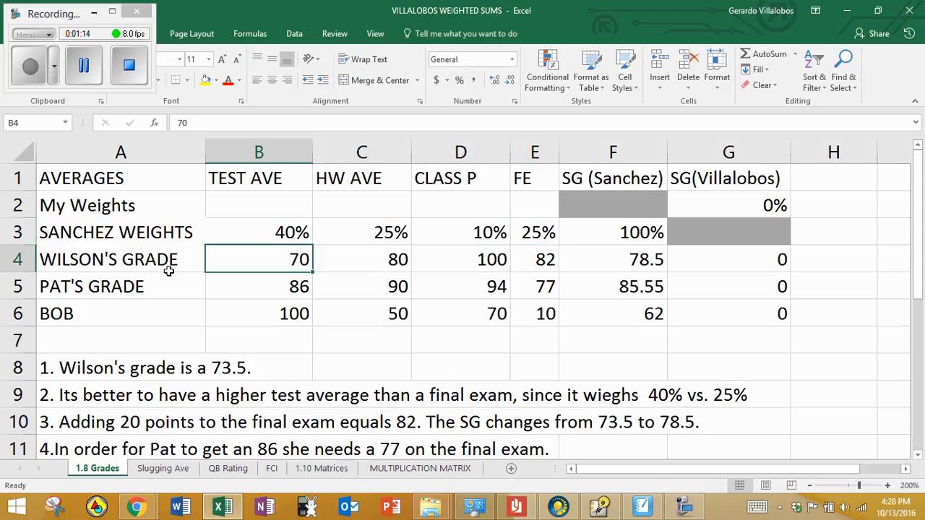
click(117, 255)
click(105, 277)
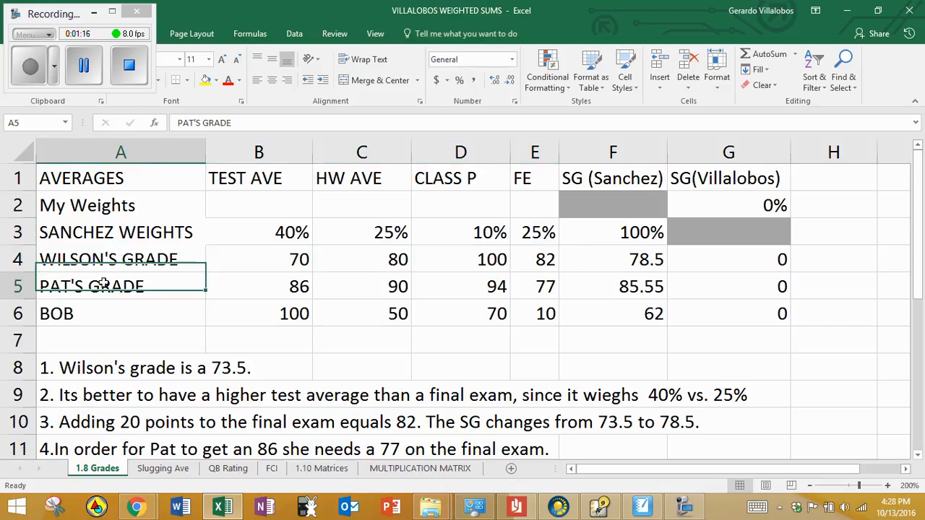
click(105, 257)
click(101, 284)
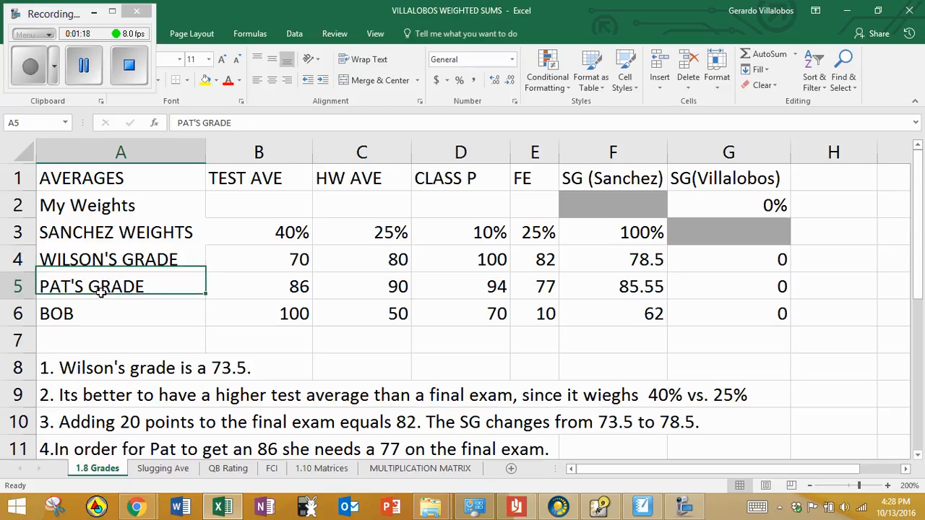
drag(249, 263, 552, 269)
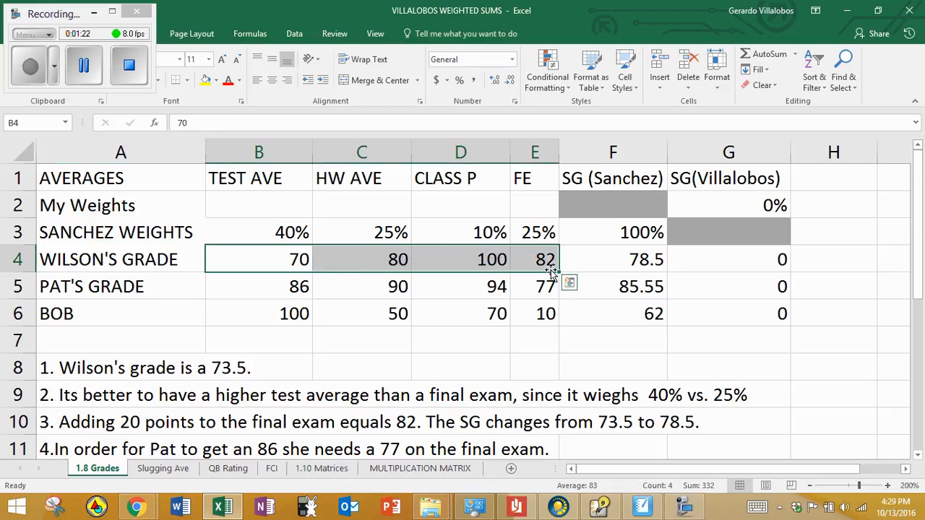
click(607, 268)
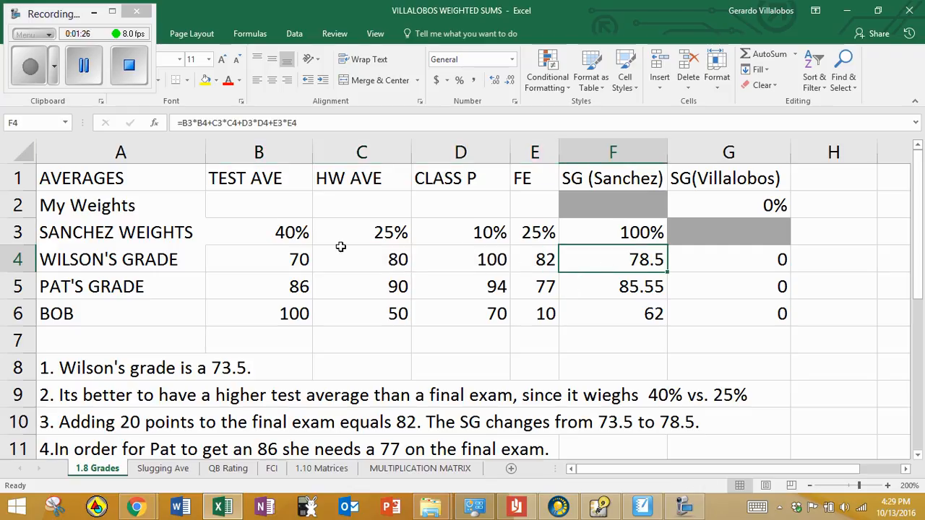
click(408, 118)
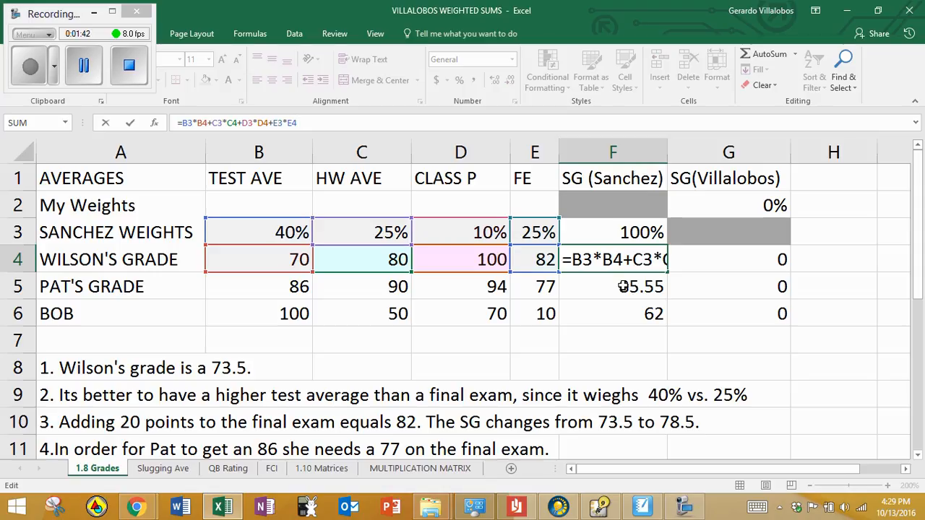
key(Return)
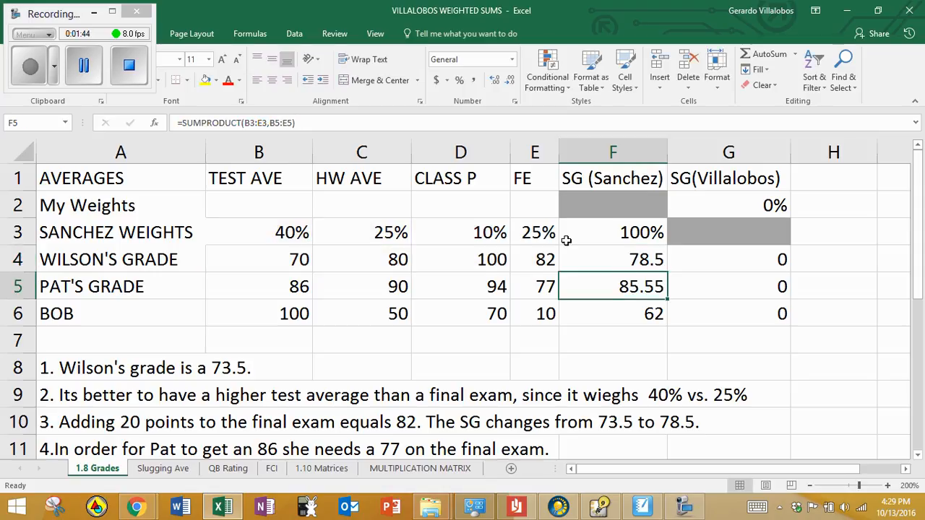
click(315, 124)
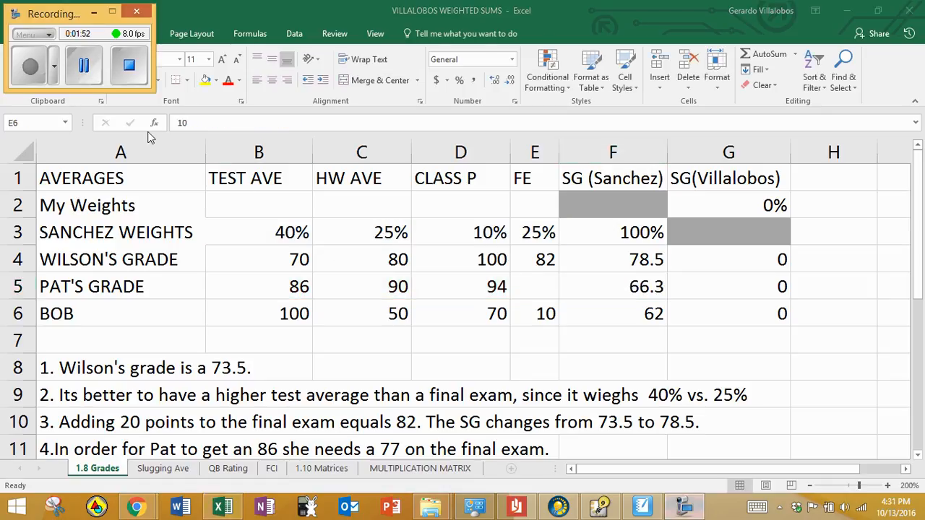
Enter 50 as the final exam score in cell E5.
click(531, 288)
click(531, 287)
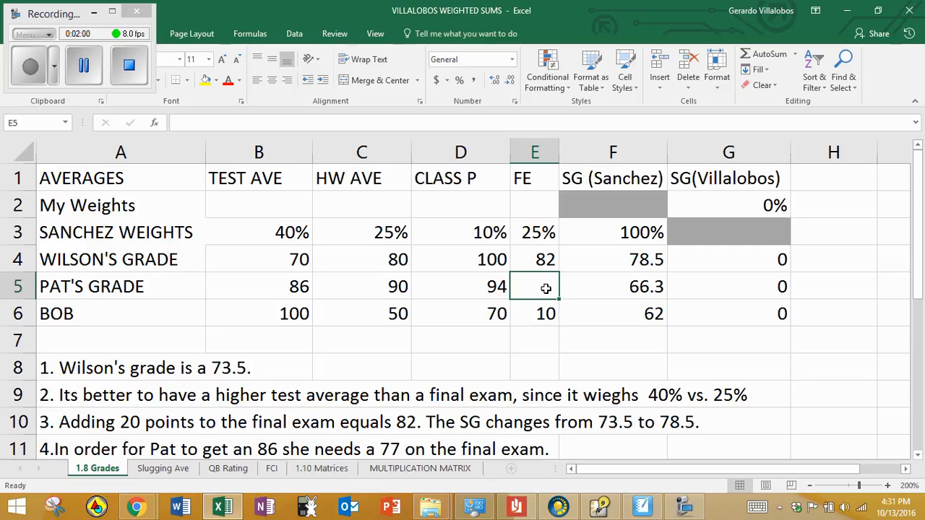
text(50)
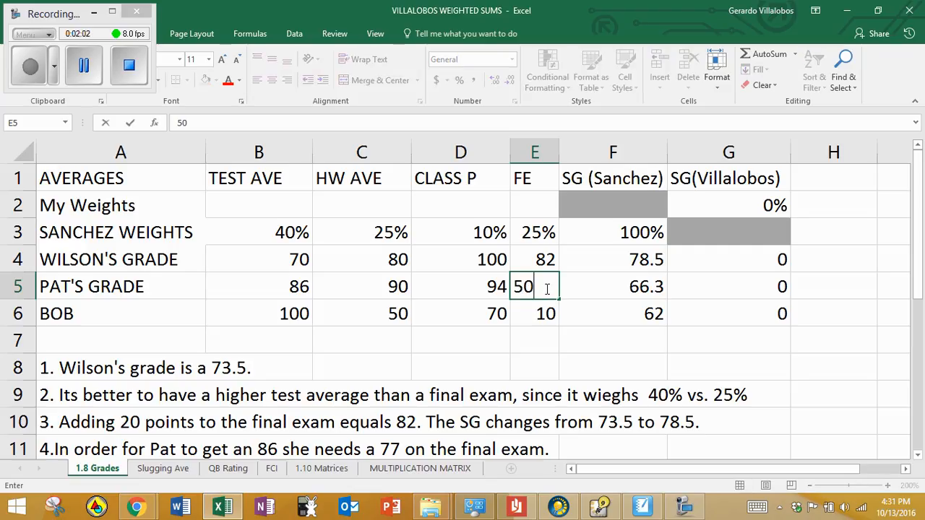
key(Return)
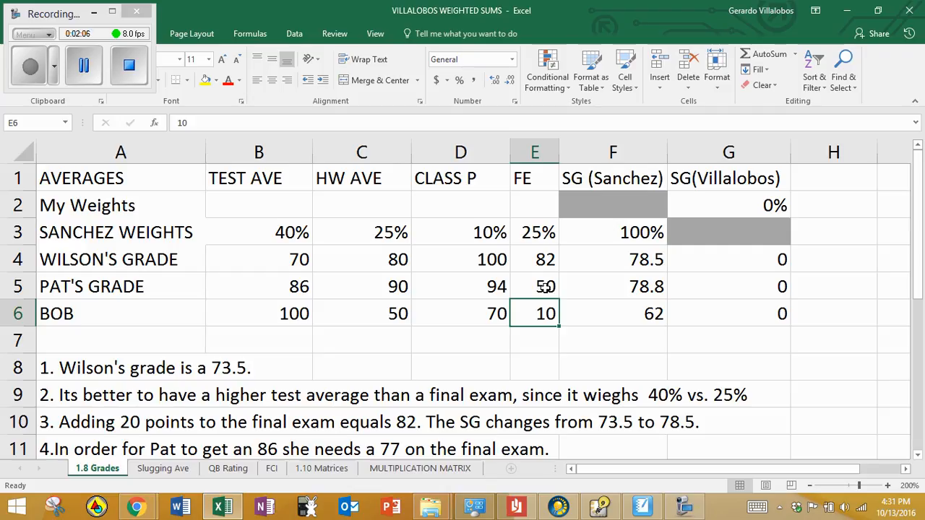
Set the final exam score in cell E5 to 77.
click(546, 288)
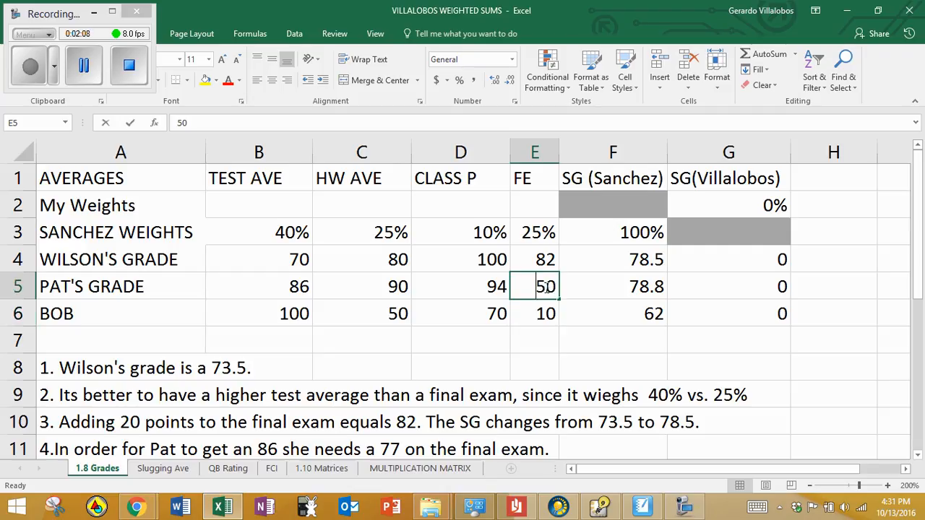
text(77)
key(Return)
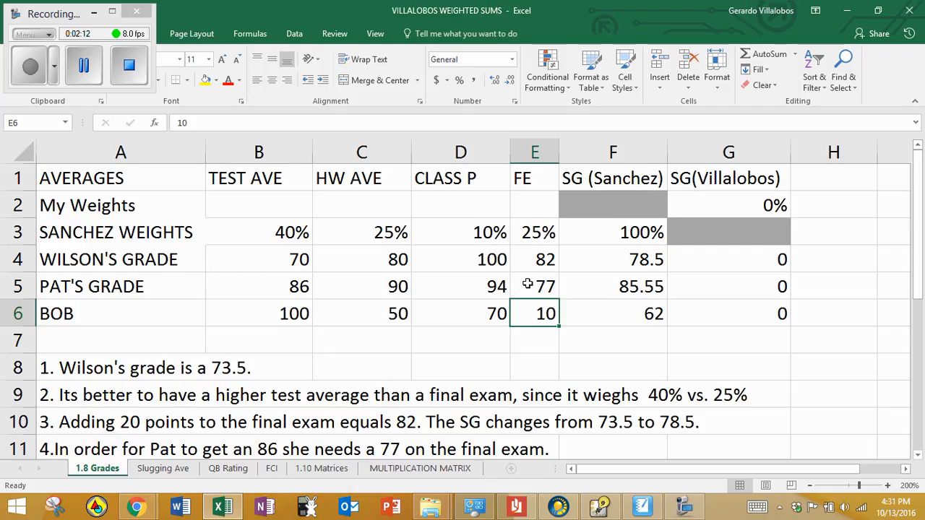
Examine the written answer 4 in row 11 and the SUMPRODUCT formula in cell G4.
click(82, 449)
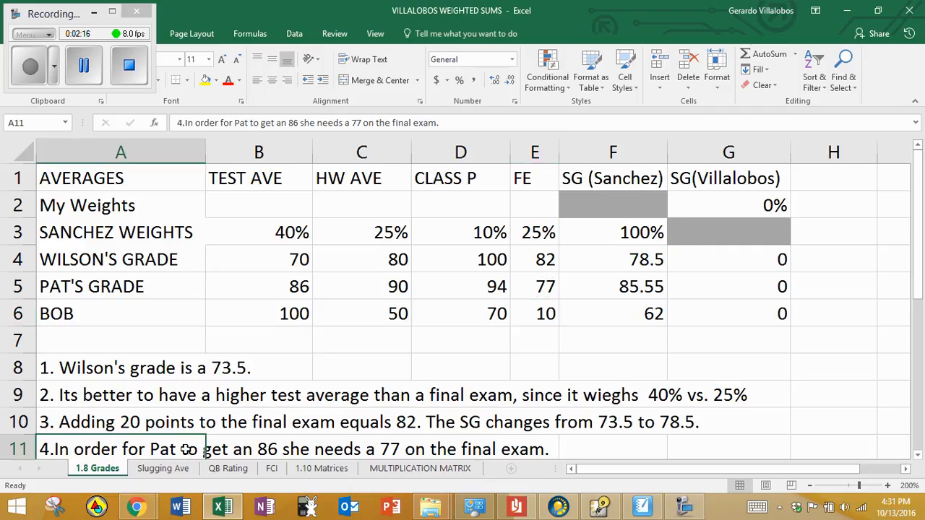
drag(188, 450, 542, 367)
drag(917, 241, 917, 194)
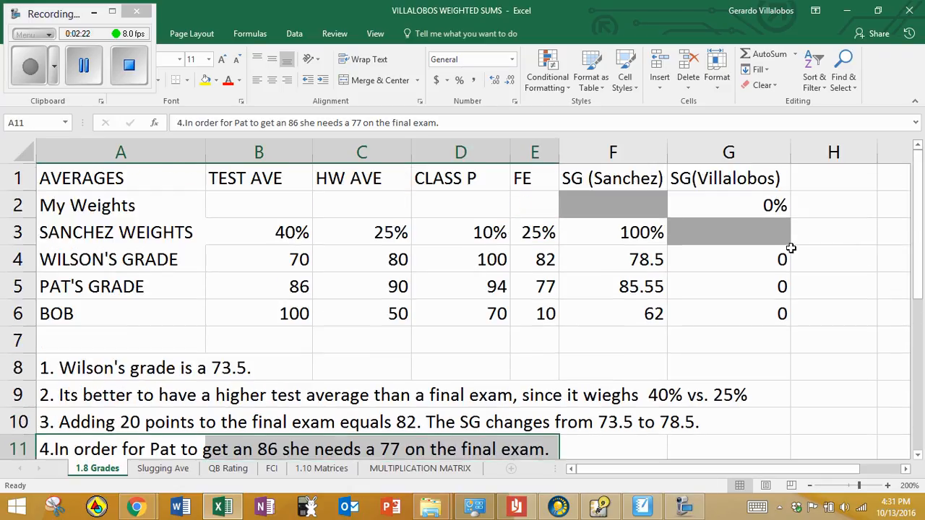
click(794, 250)
click(765, 250)
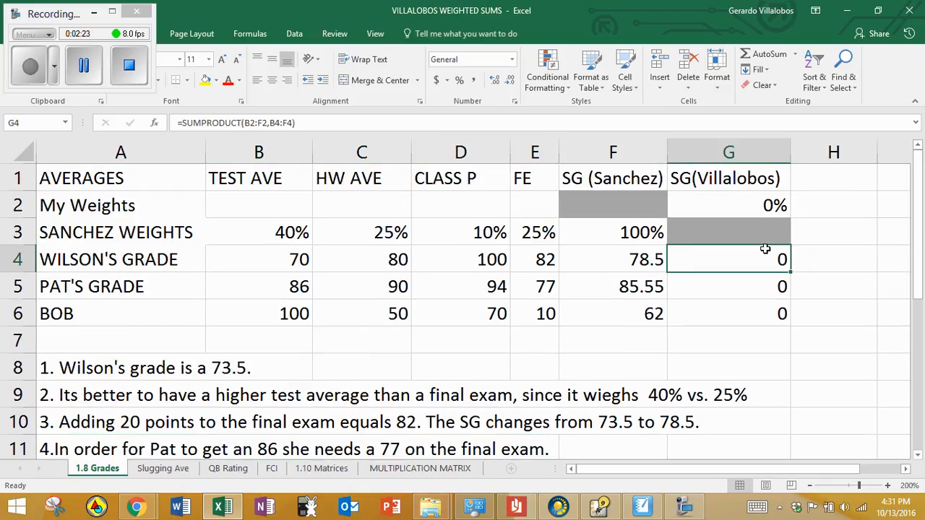
Fill in the My Weights row with 50% for tests, 50% for homework, 0% for class participation and 0% for the final exam.
click(289, 201)
text(50)
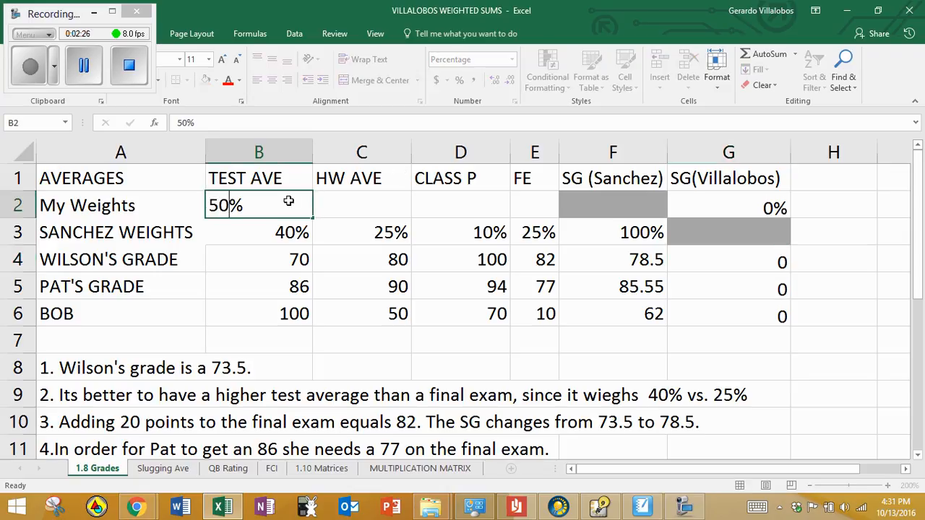
key(Tab)
text(50)
key(Tab)
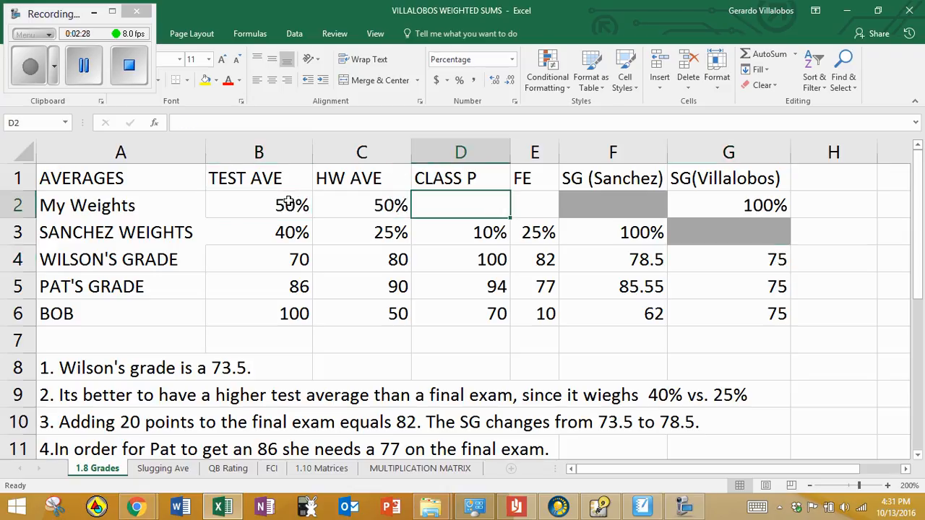
text(0)
key(Tab)
text(0)
key(Tab)
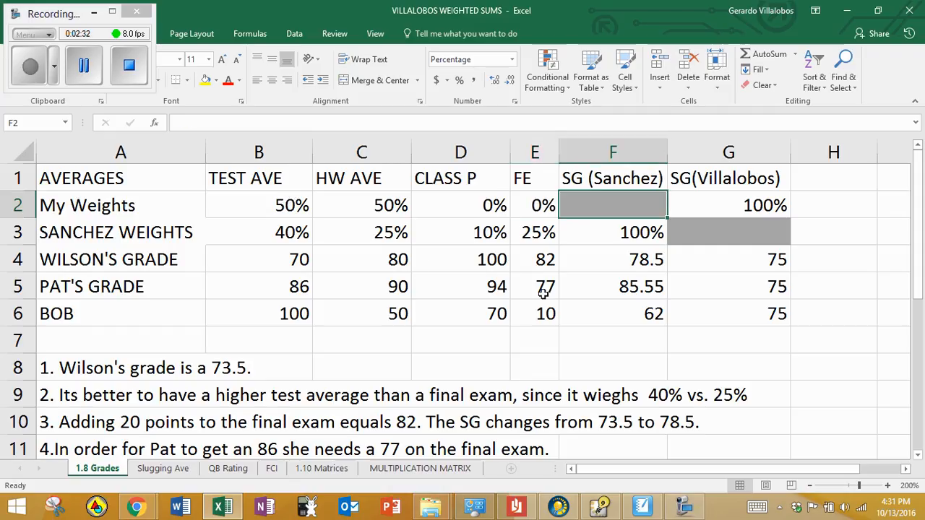
click(341, 210)
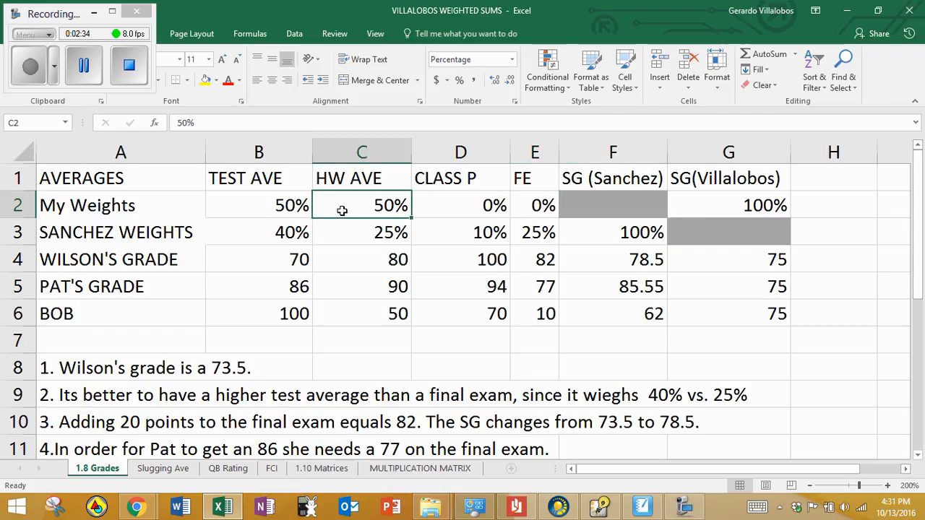
Change the My Weights row to 40% for homework, 4% for class participation and 6% for the final exam, then check the total's formula.
text(40)
key(Tab)
text(1)
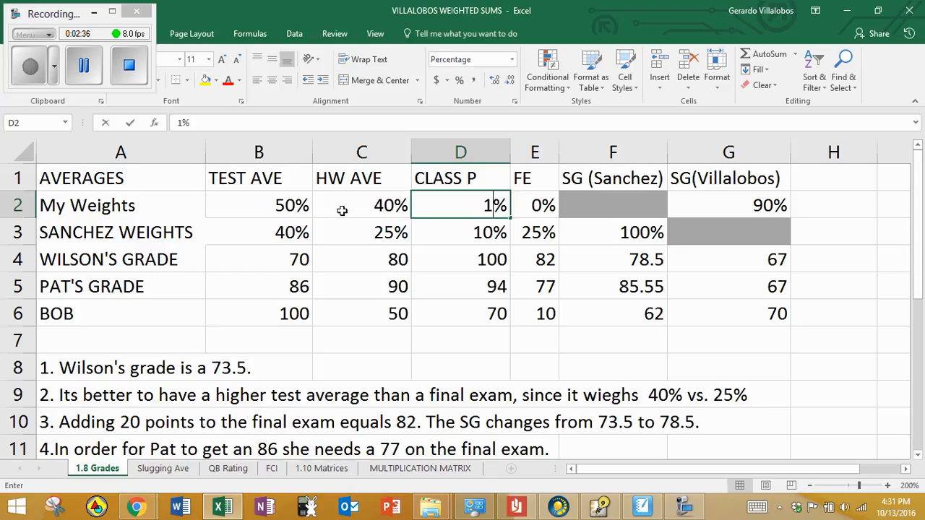
key(BackSpace)
text(4)
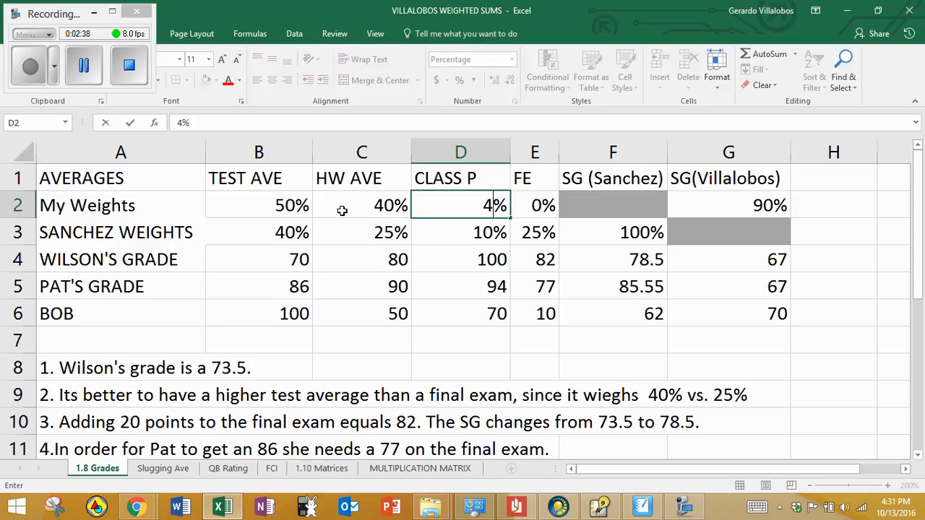
key(BackSpace)
text(4)
key(Tab)
text(6)
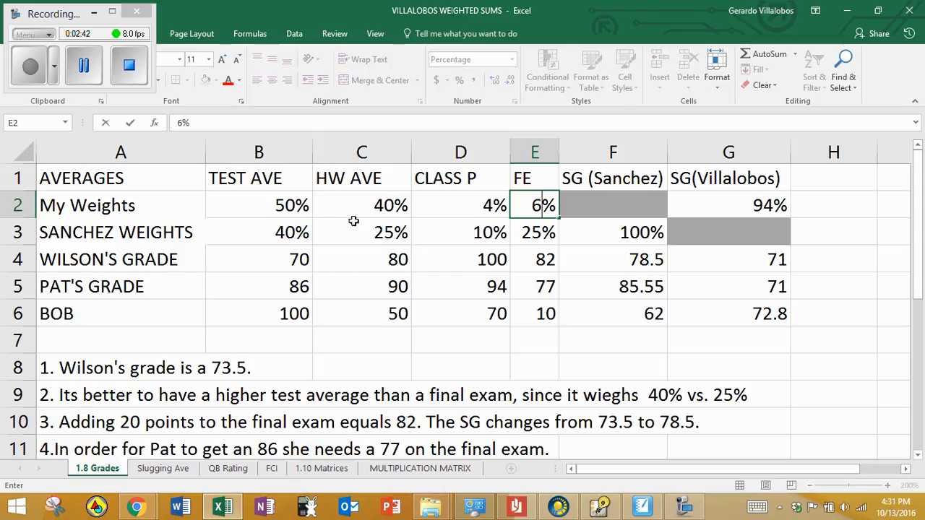
click(394, 257)
click(737, 210)
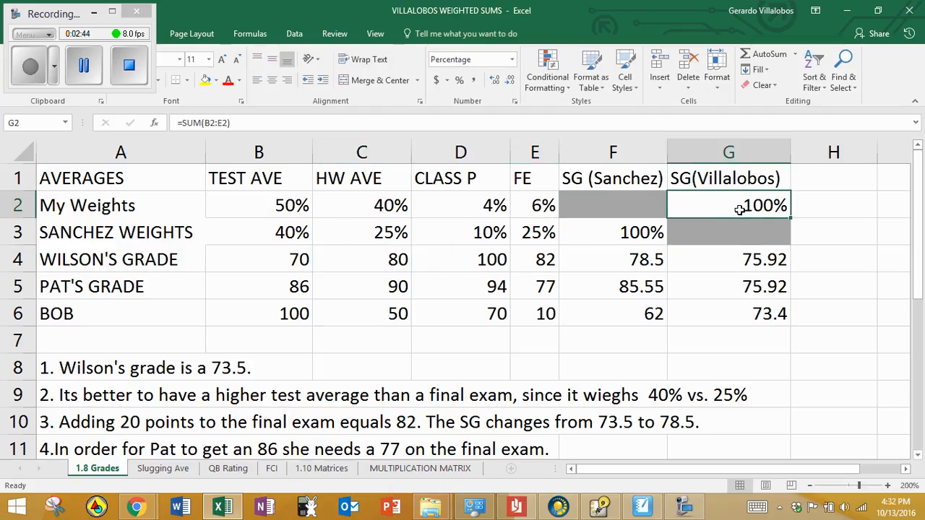
Replace the formula in cell G4 with =SUMPRODUCT(B2:E2,B4:E4).
click(742, 268)
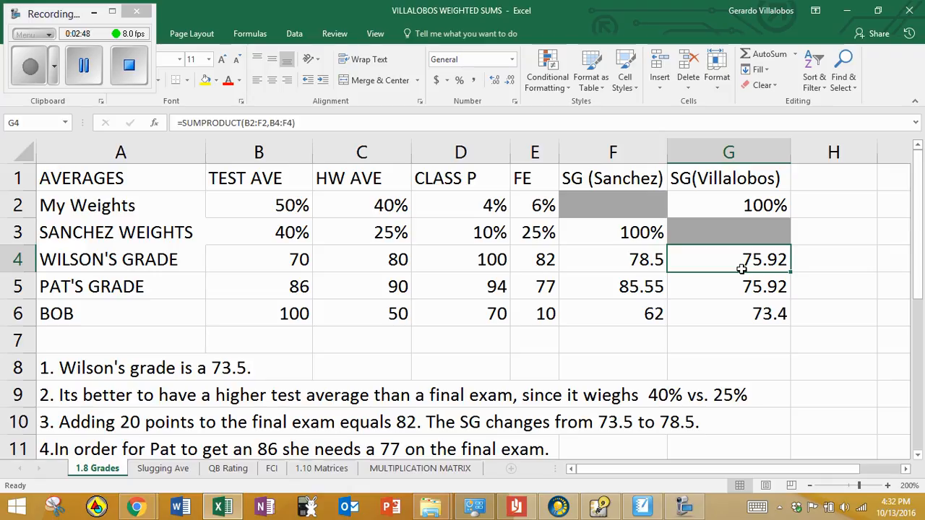
key(BackSpace)
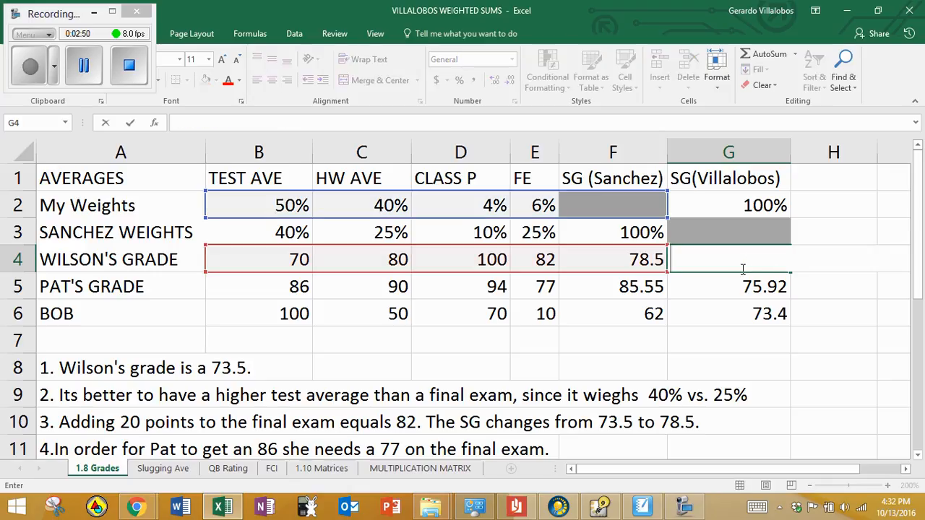
text(=)
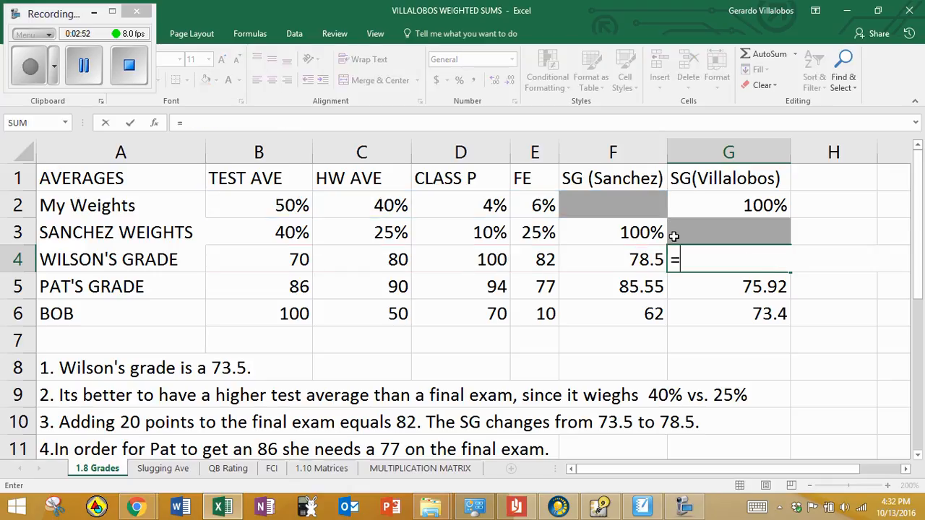
text(sumprod)
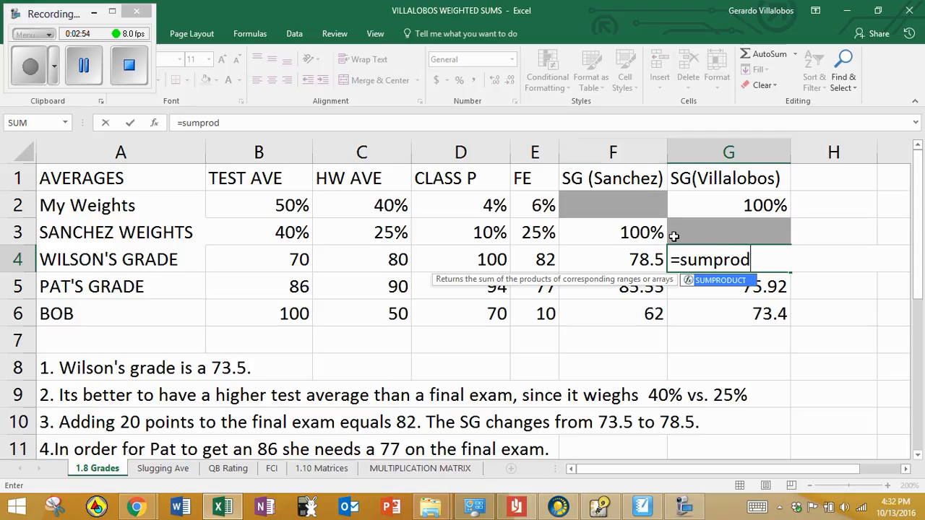
click(85, 64)
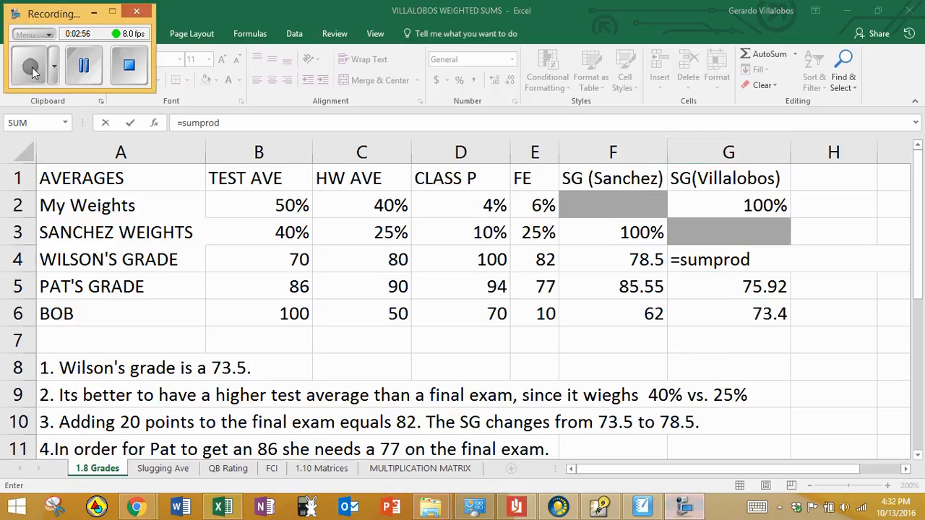
click(751, 261)
key(Tab)
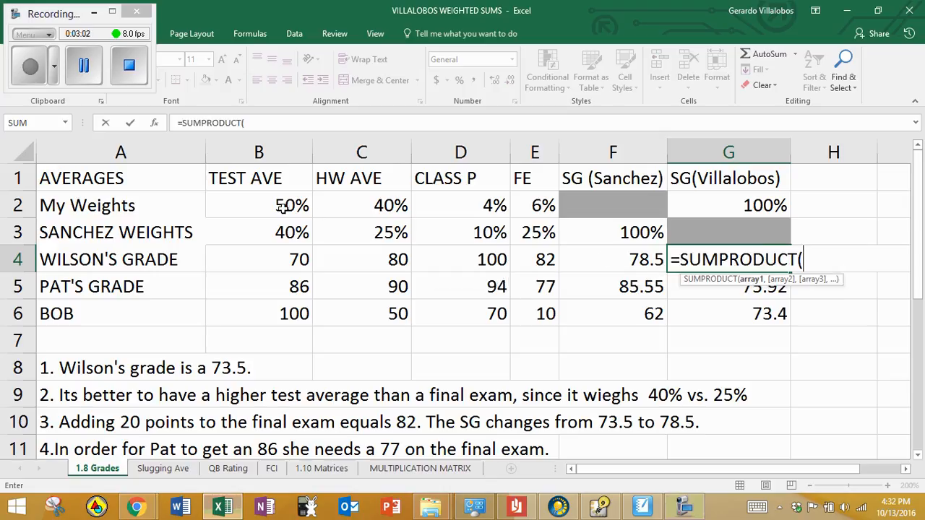
drag(282, 206, 517, 210)
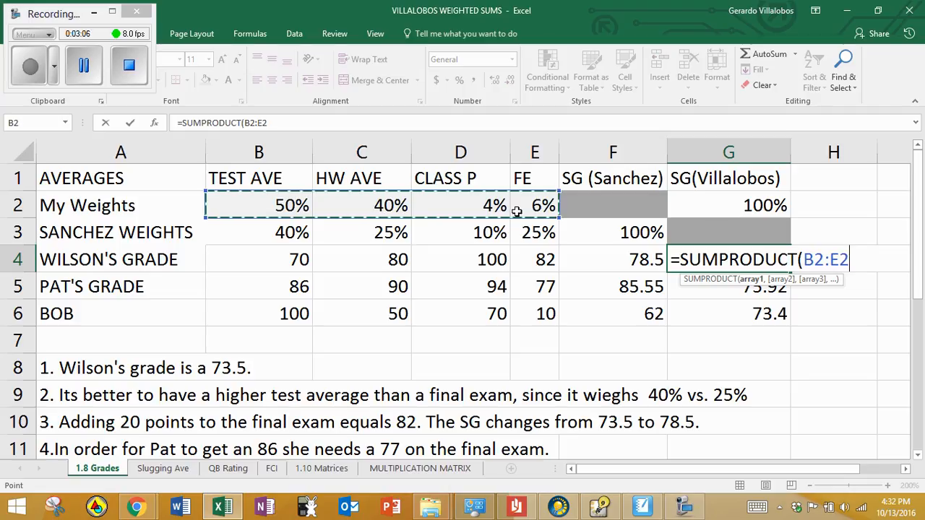
text(,)
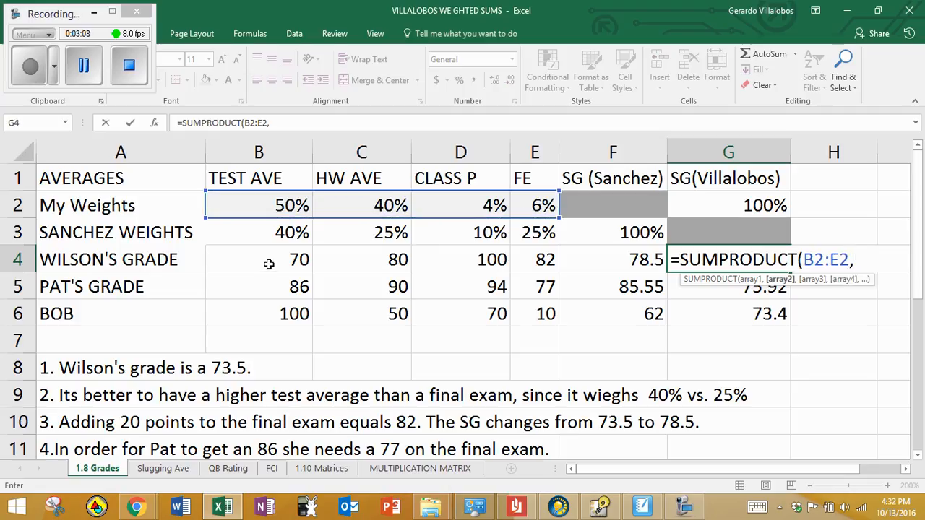
drag(268, 263, 525, 251)
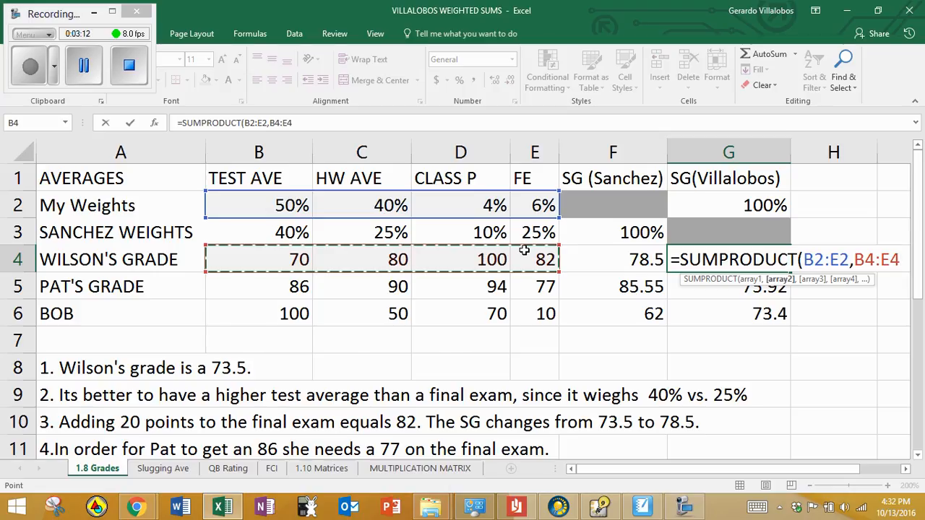
text())
key(Return)
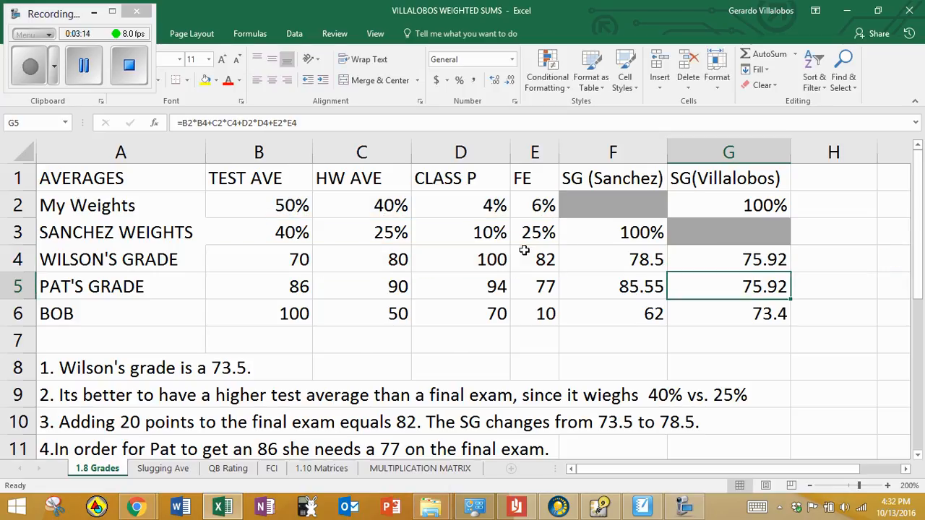
Lock row 2 in cell G4's weights range so the formula reads =SUMPRODUCT(B$2:E$2,B4:E4).
click(779, 258)
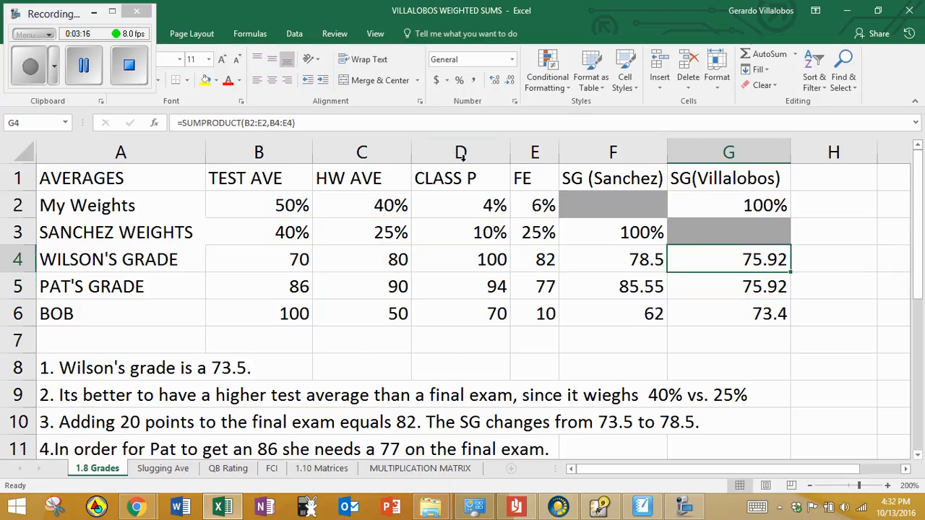
click(253, 121)
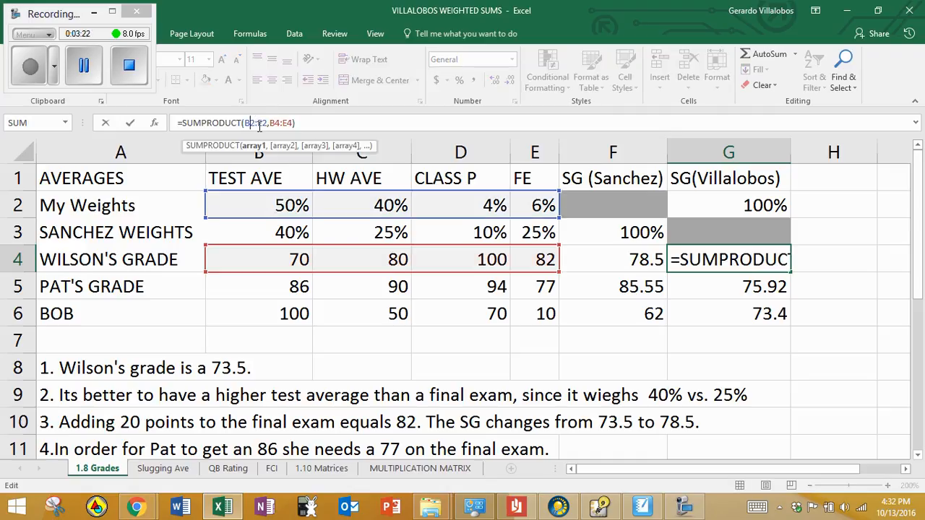
click(258, 124)
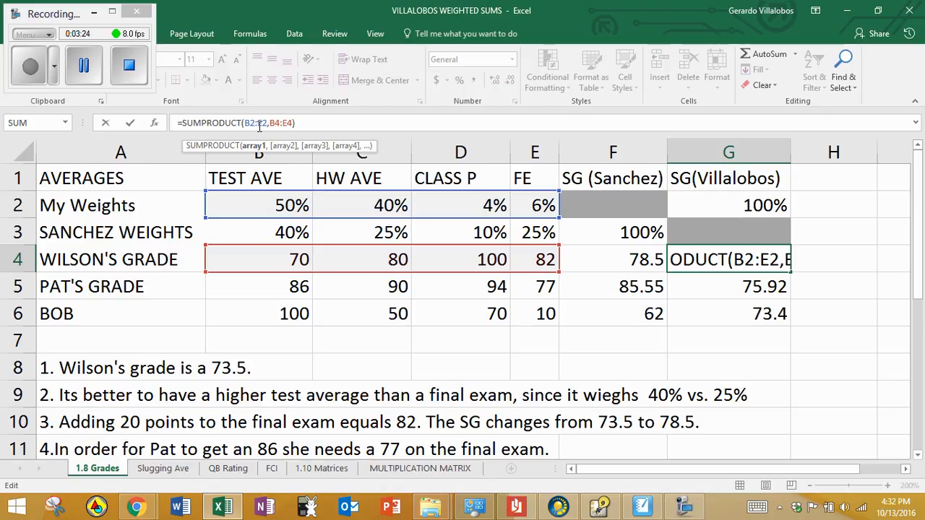
text($)
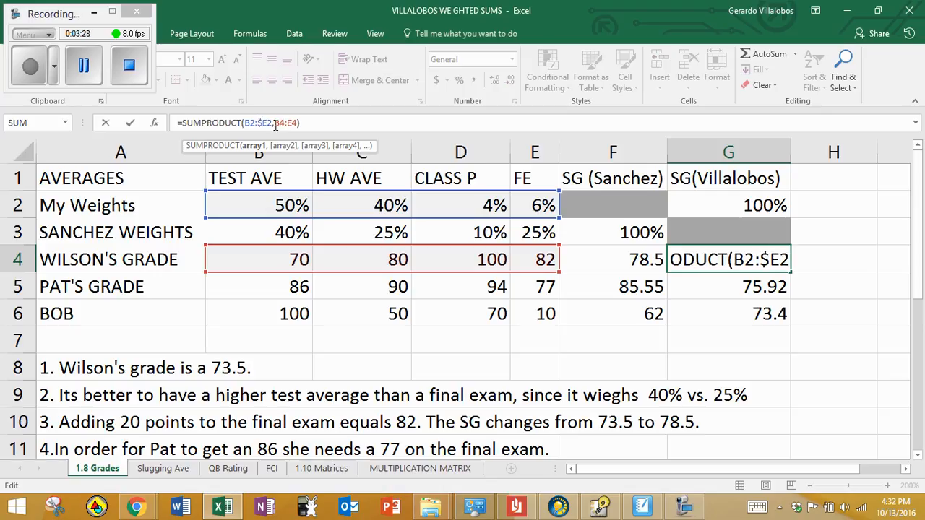
key(BackSpace)
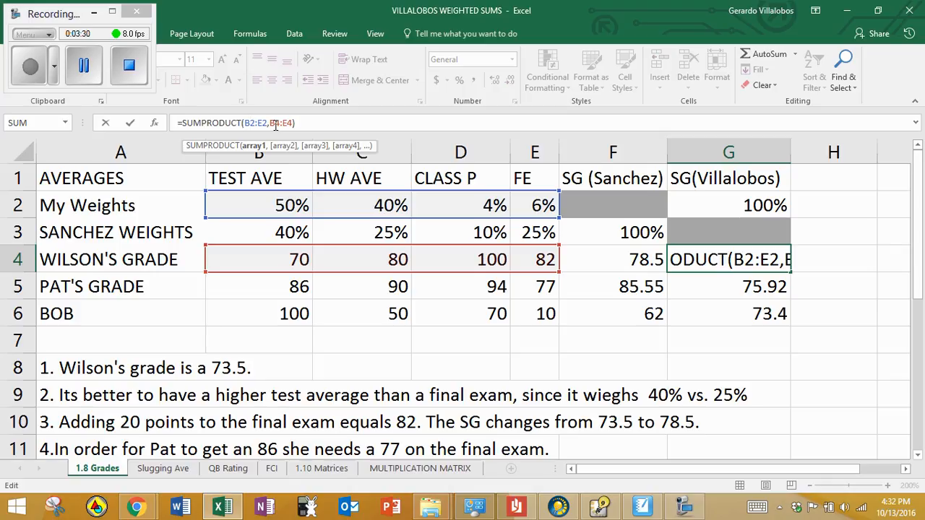
text($)
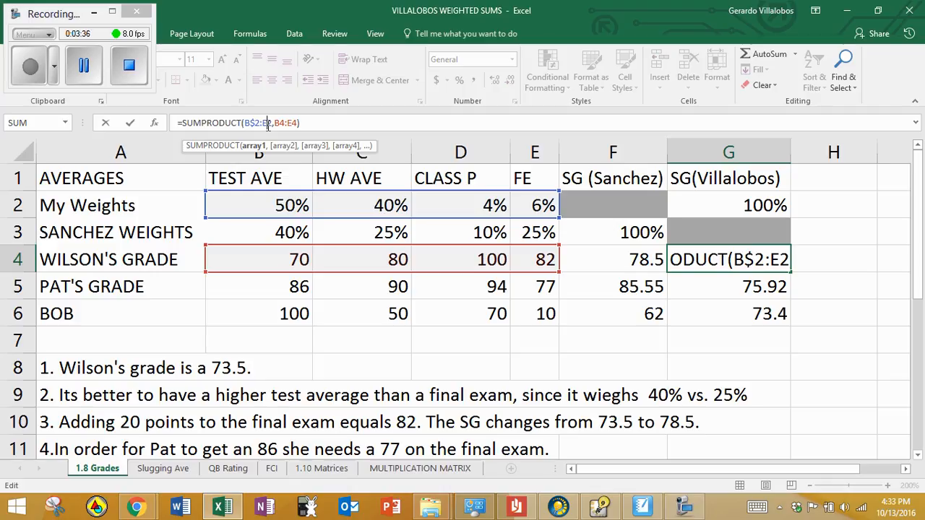
text($)
click(84, 64)
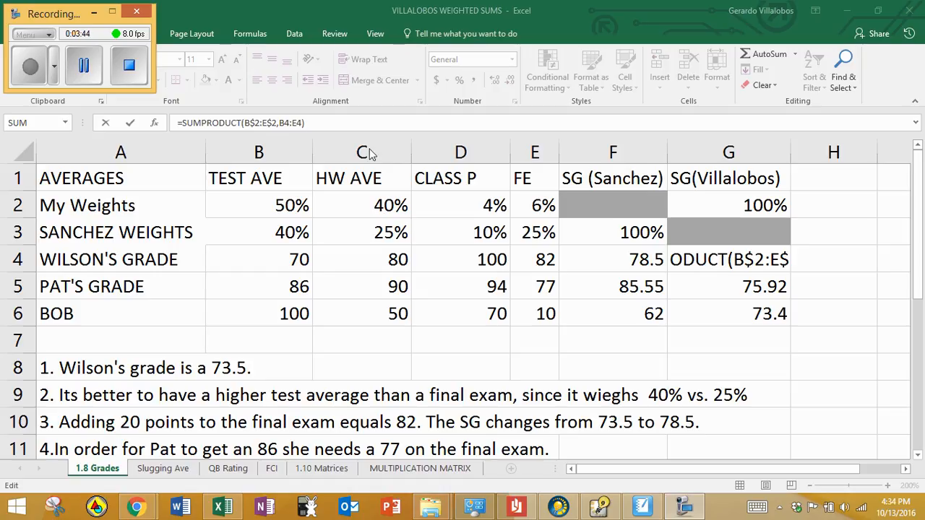
click(788, 258)
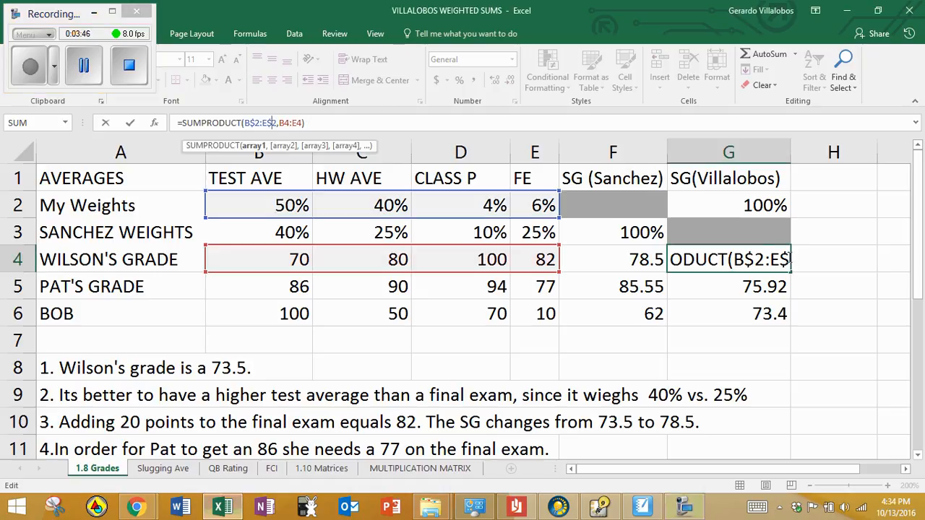
key(Return)
click(774, 259)
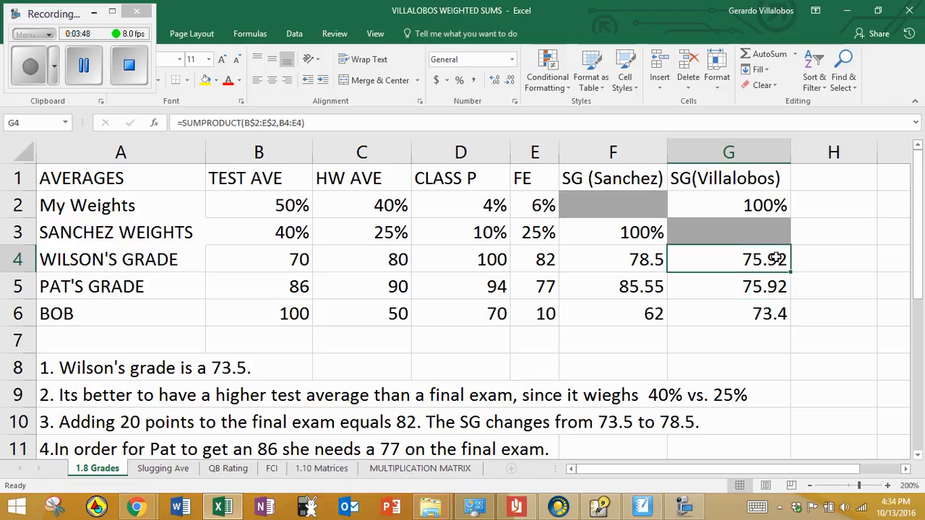
Clear the old formulas in cells G5 and G6 and fill the G4 formula down through G6.
click(774, 278)
key(BackSpace)
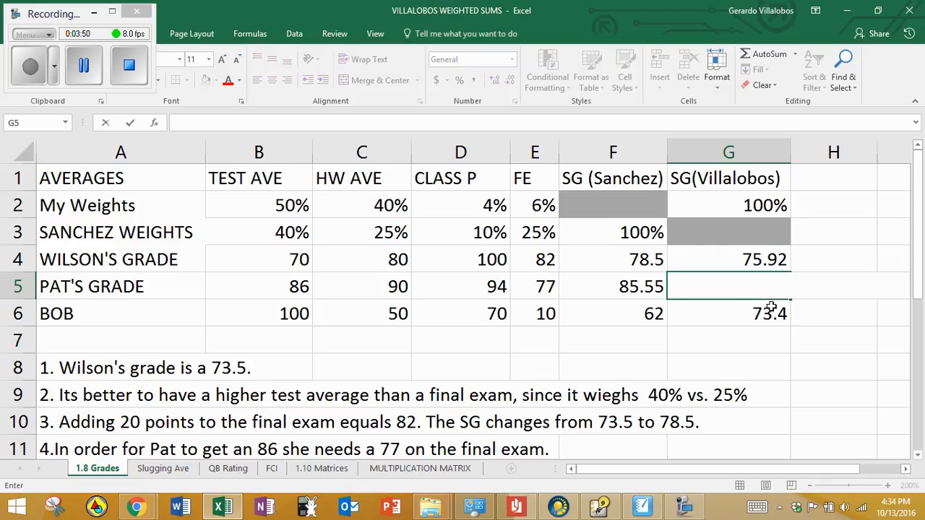
click(770, 305)
key(BackSpace)
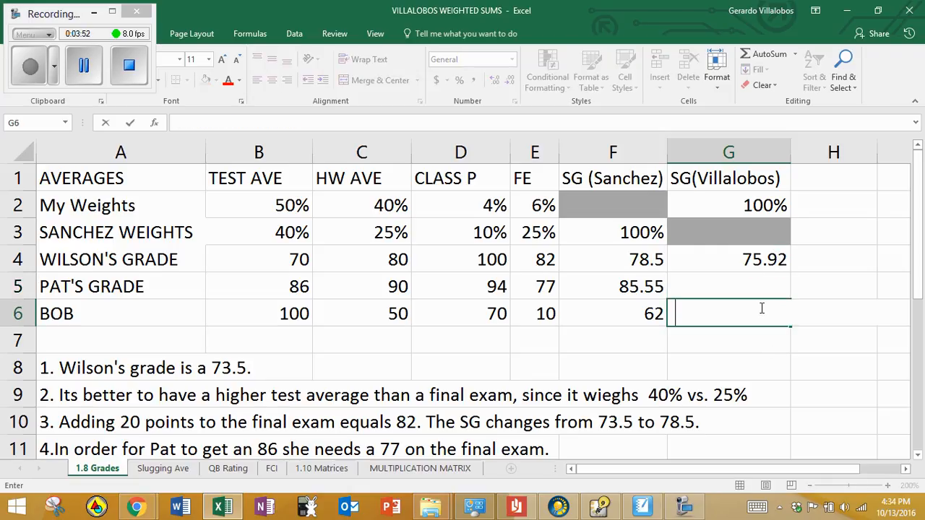
click(733, 262)
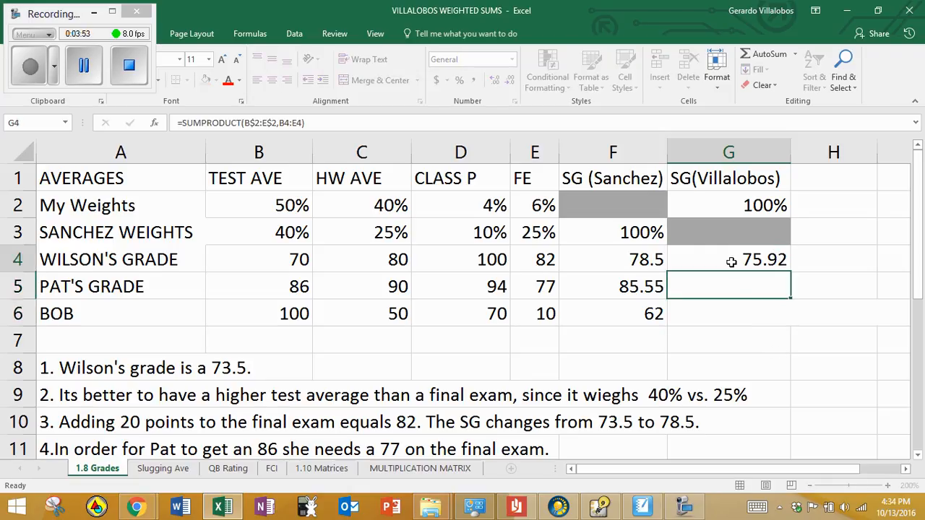
double_click(791, 273)
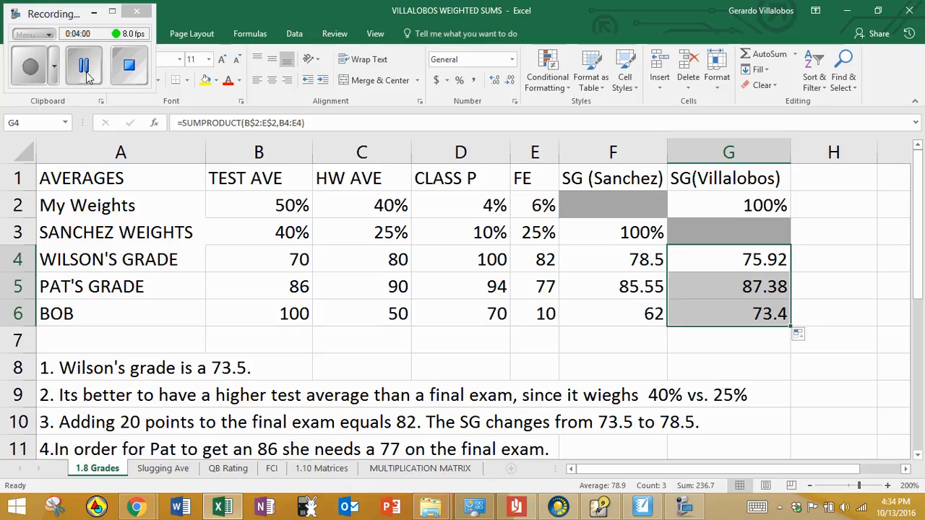
click(35, 66)
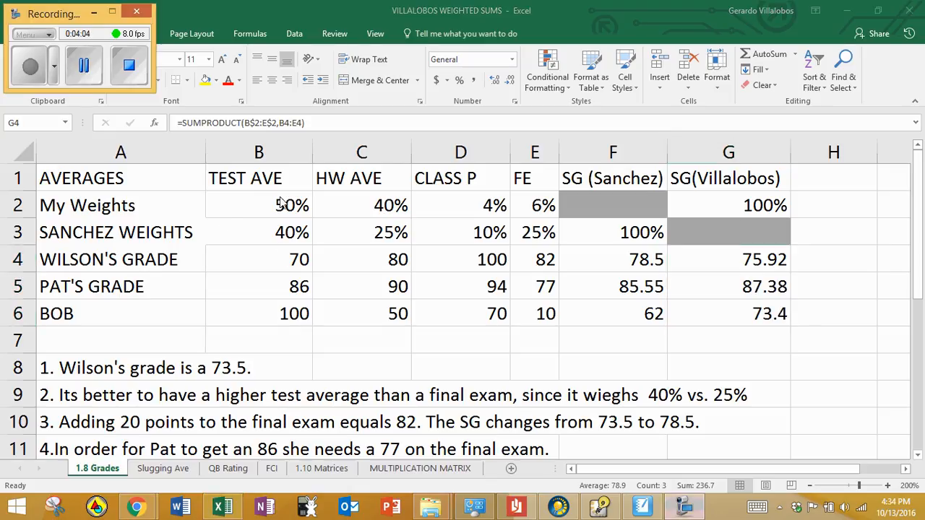
Open the Slugging Ave sheet and examine its column headings from Baseball Player through batting ave.
click(175, 468)
click(174, 468)
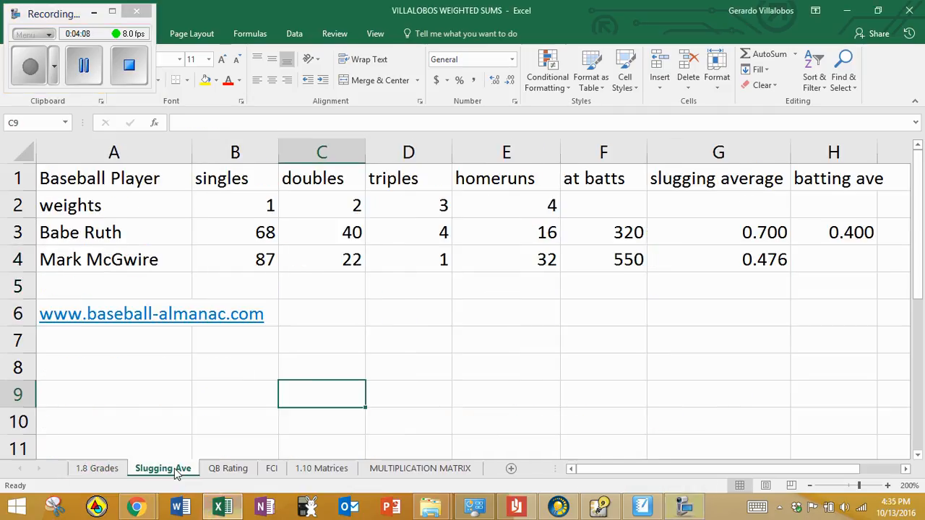
click(135, 182)
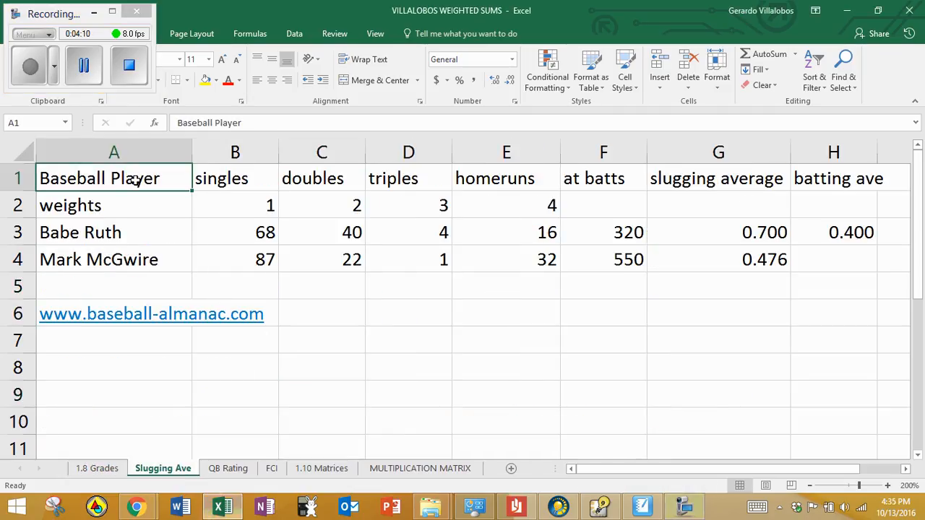
click(209, 184)
key(Right)
key(Right)
key(Right)
key(Right)
key(Right)
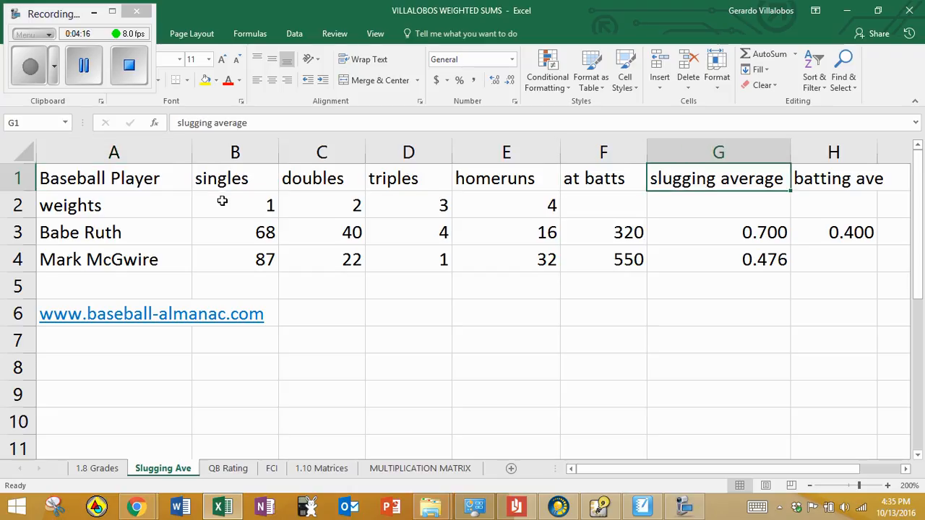
key(Right)
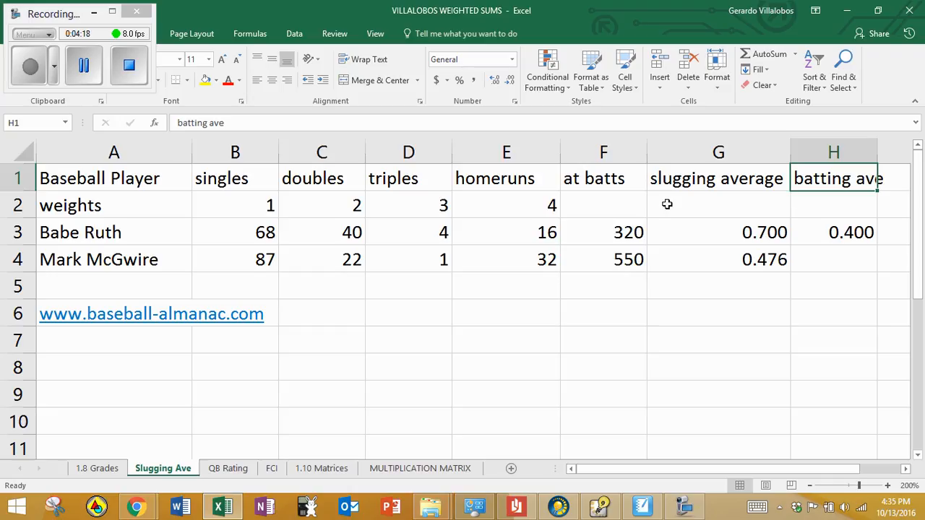
Shade the empty cells G2:H2 yellow and select the slugging average formula in cell G3.
drag(669, 205, 824, 198)
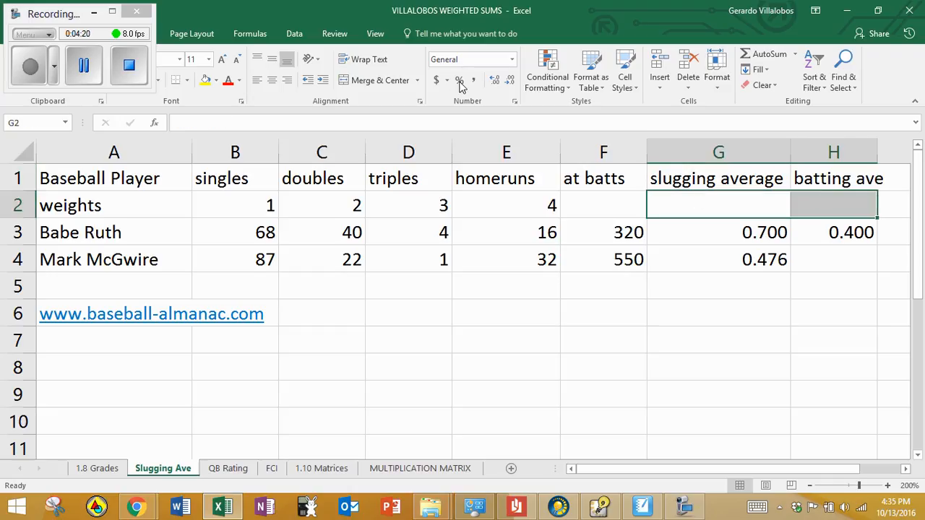
click(206, 81)
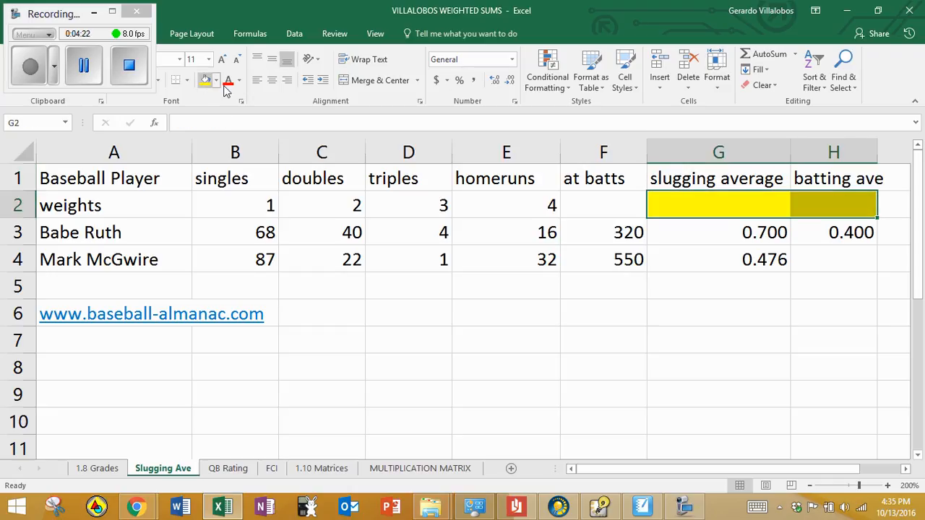
click(697, 233)
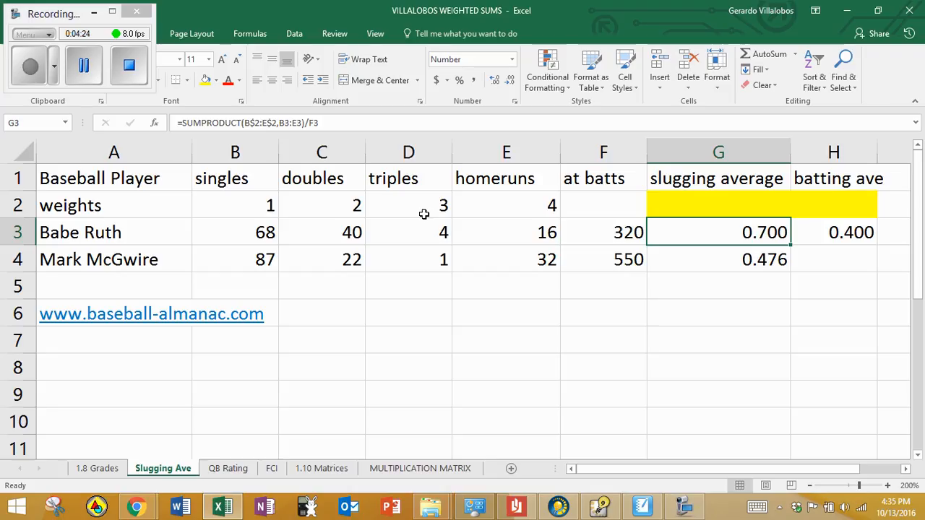
Examine row 3 cell by cell, from the singles value in B3 across to the batting average formula in H3.
click(293, 244)
click(272, 240)
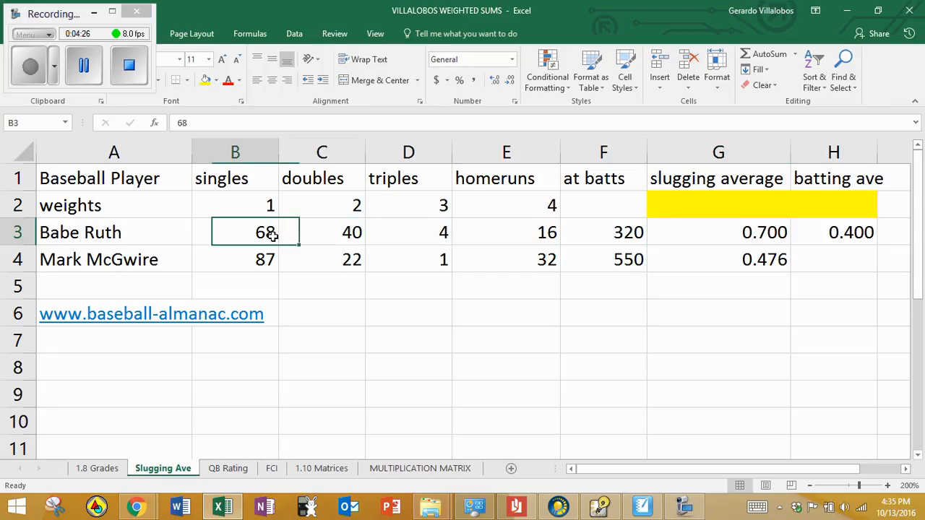
key(Right)
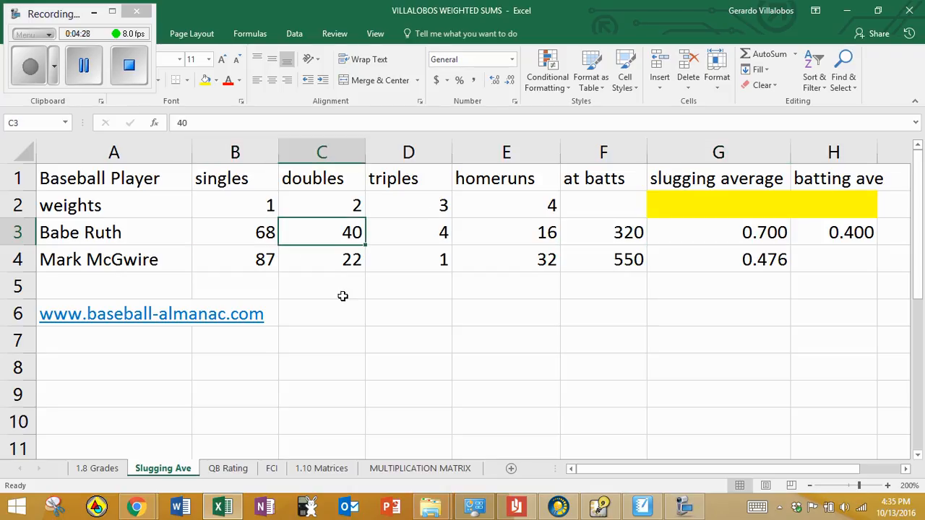
key(Right)
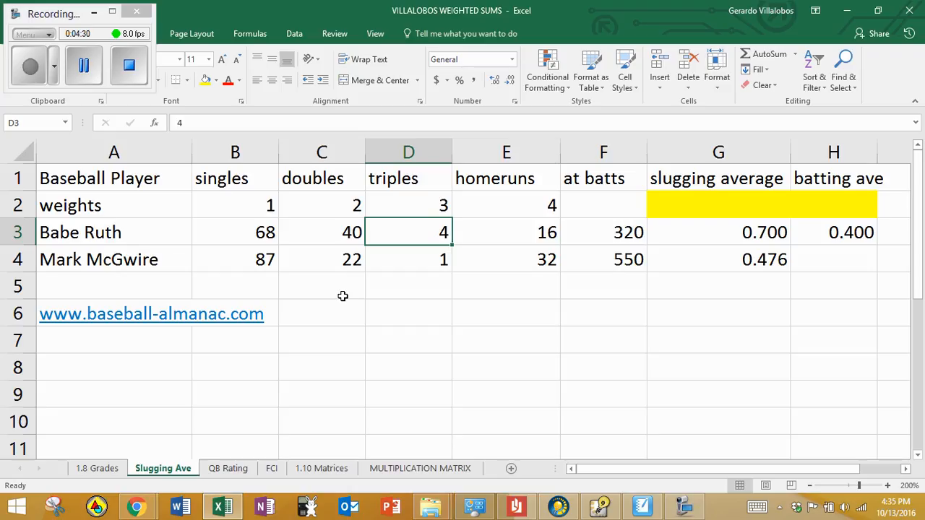
key(Right)
key(Right)
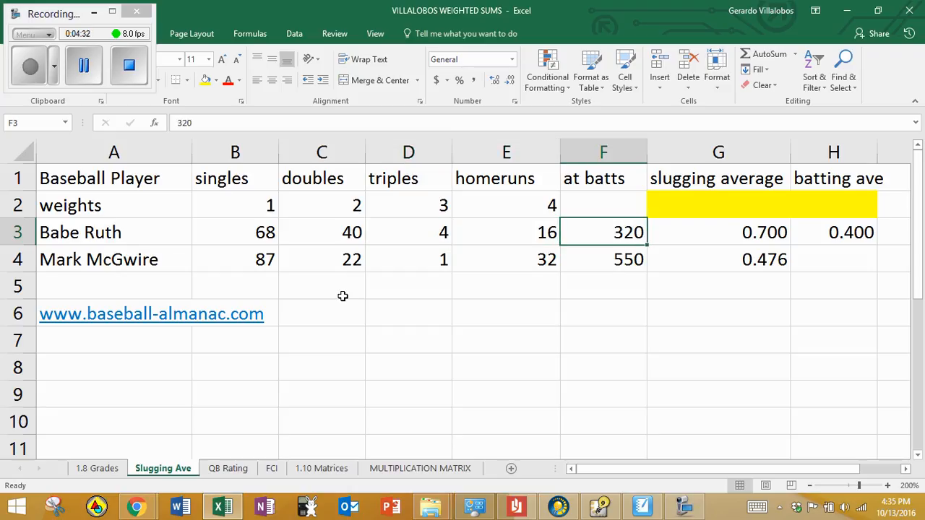
key(Right)
key(Right)
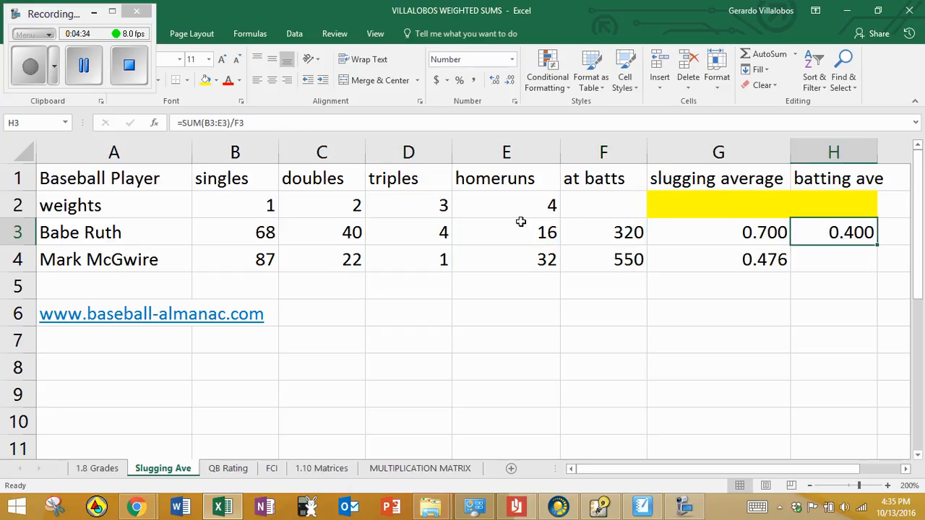
Enter the batting average formula =sum(b3:e3)/f3 in cell H3.
text(=sum)
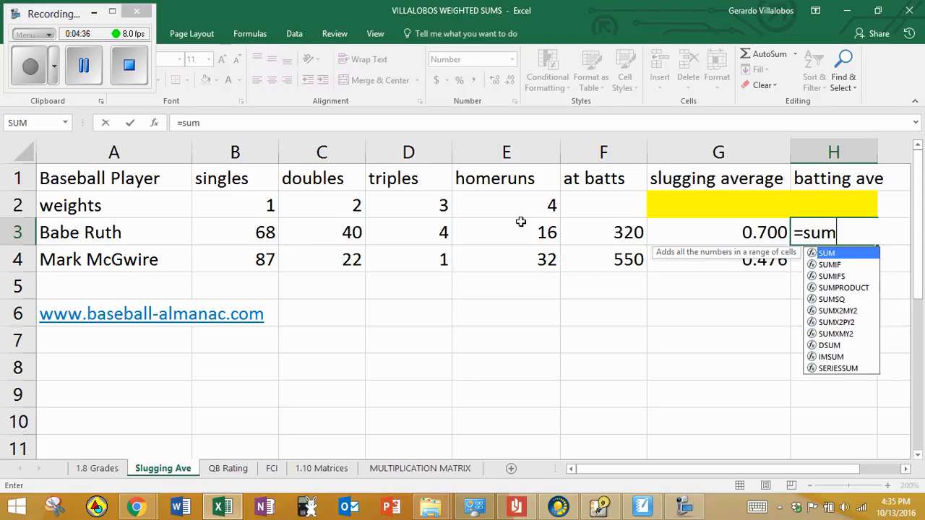
text(r)
key(BackSpace)
text(()
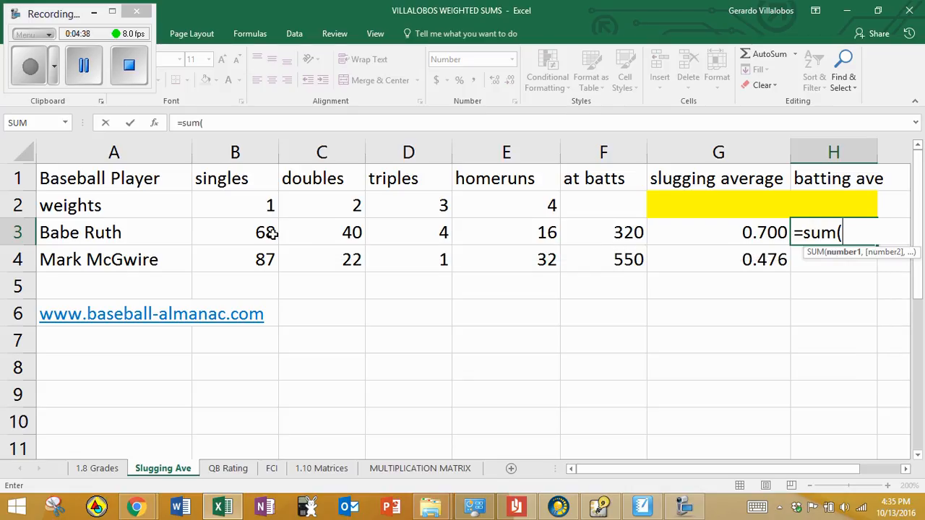
drag(268, 232, 505, 241)
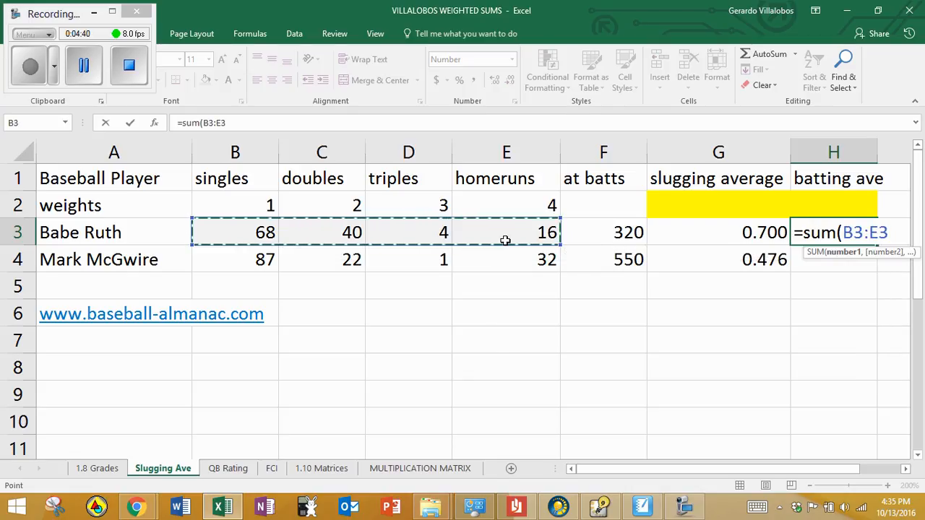
click(505, 241)
key(BackSpace)
key(BackSpace)
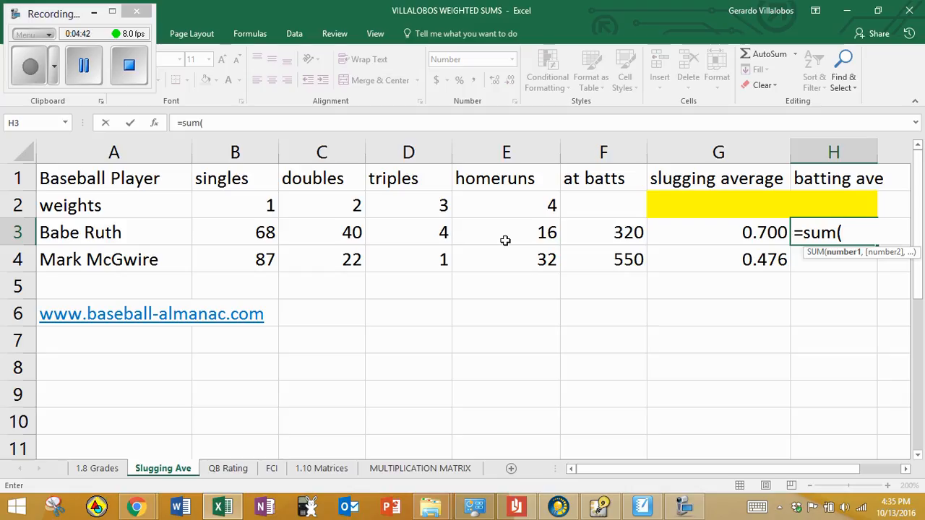
text(b)
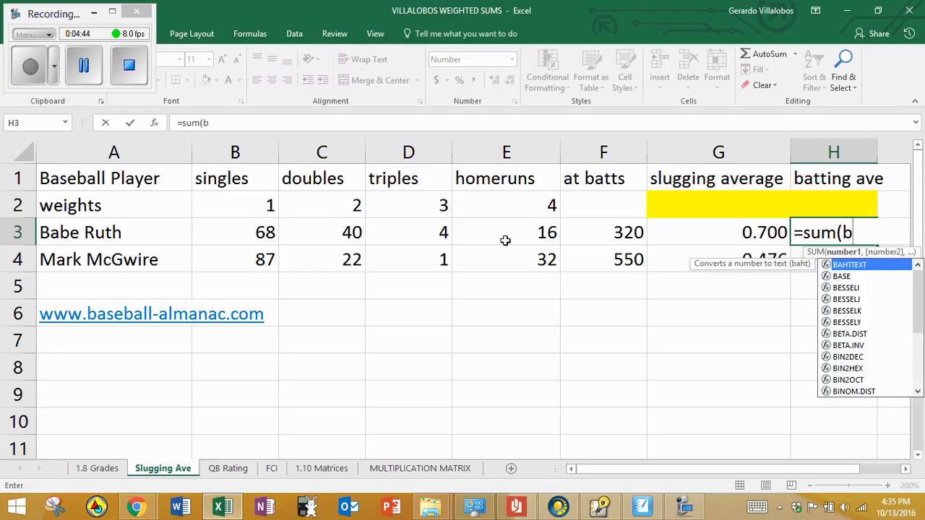
text(3:)
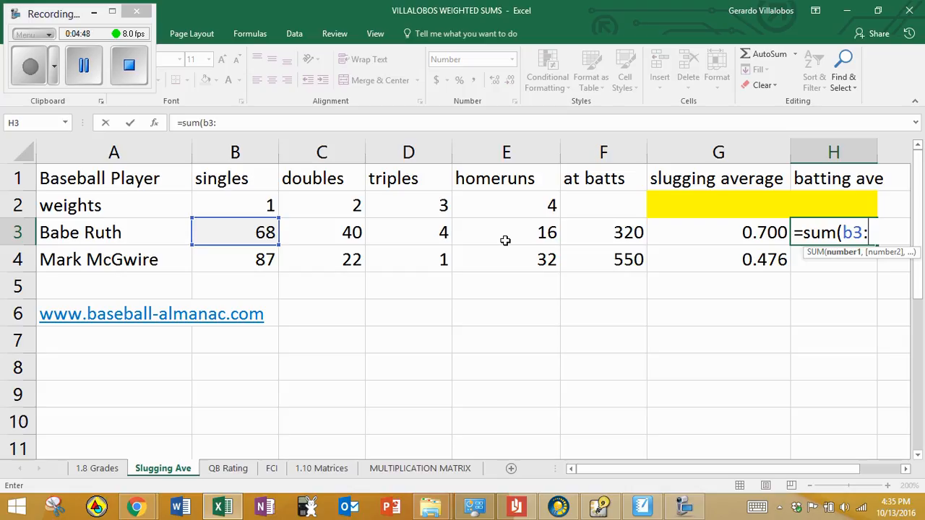
text(e3)
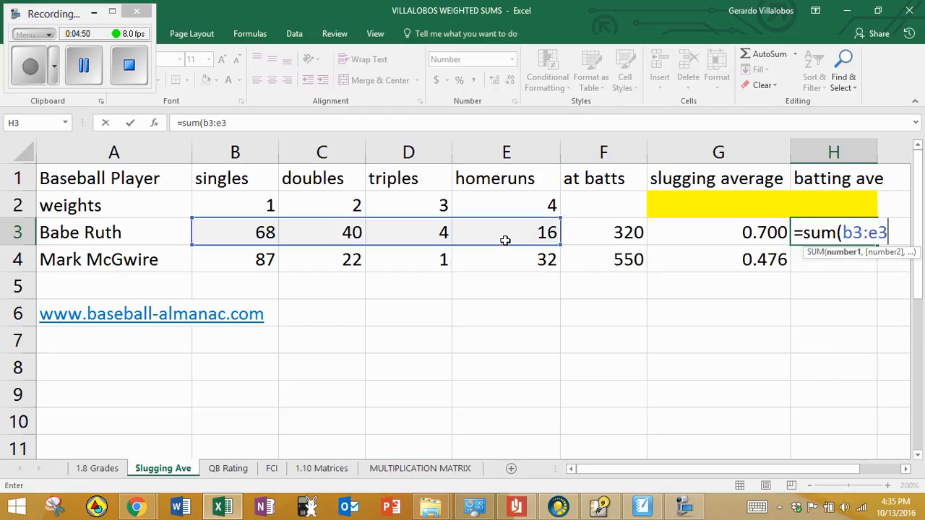
text()/)
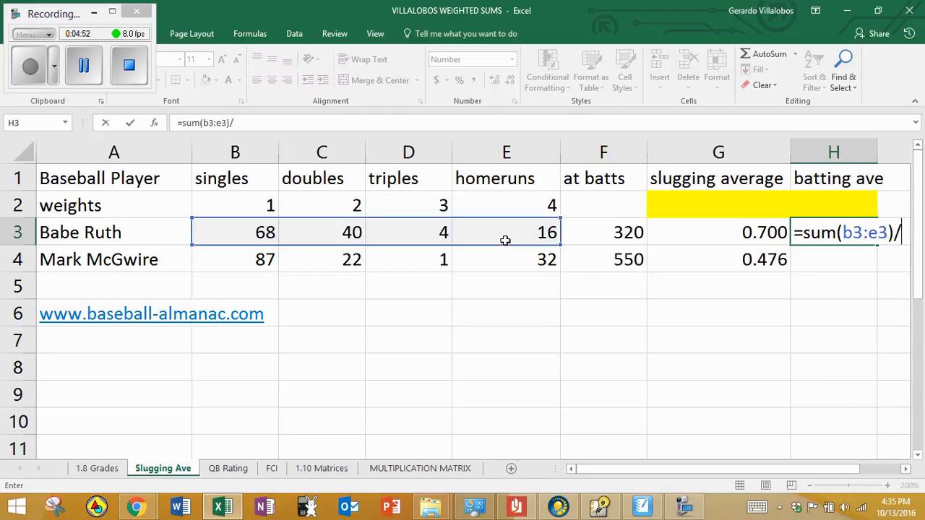
text(f)
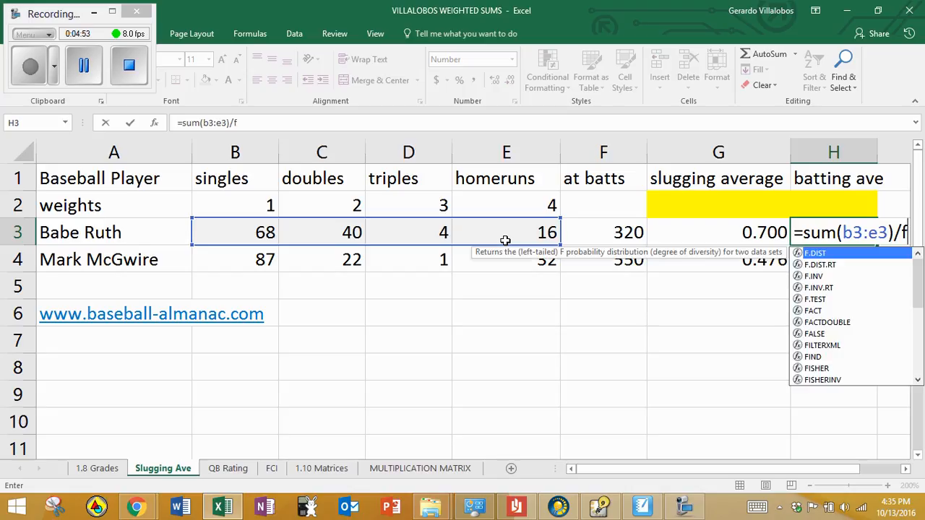
text(3)
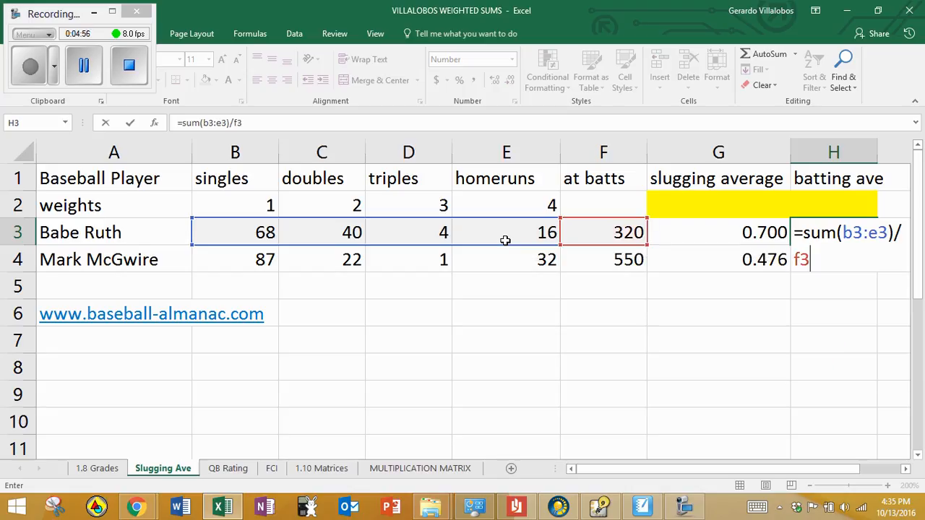
key(Return)
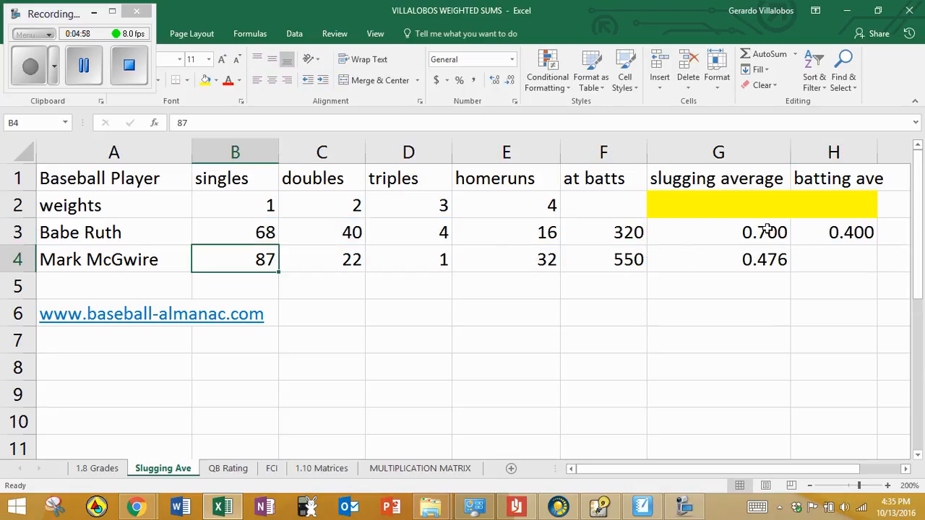
Format the batting average in cell H3 as Number with three decimal places.
click(814, 231)
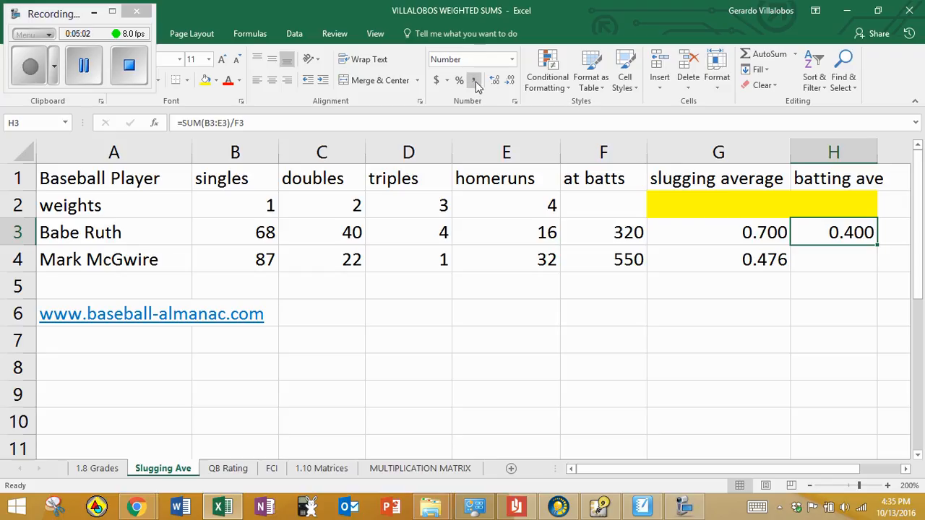
click(512, 59)
click(496, 115)
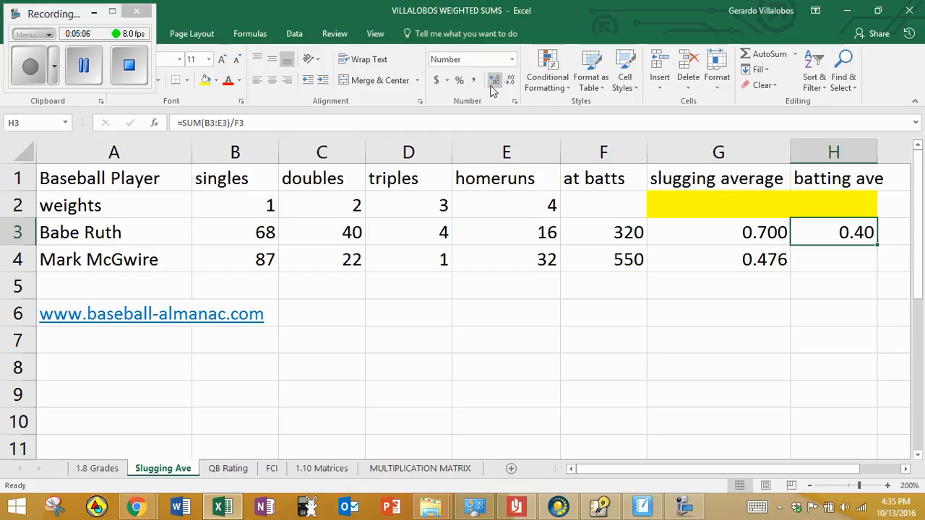
click(495, 83)
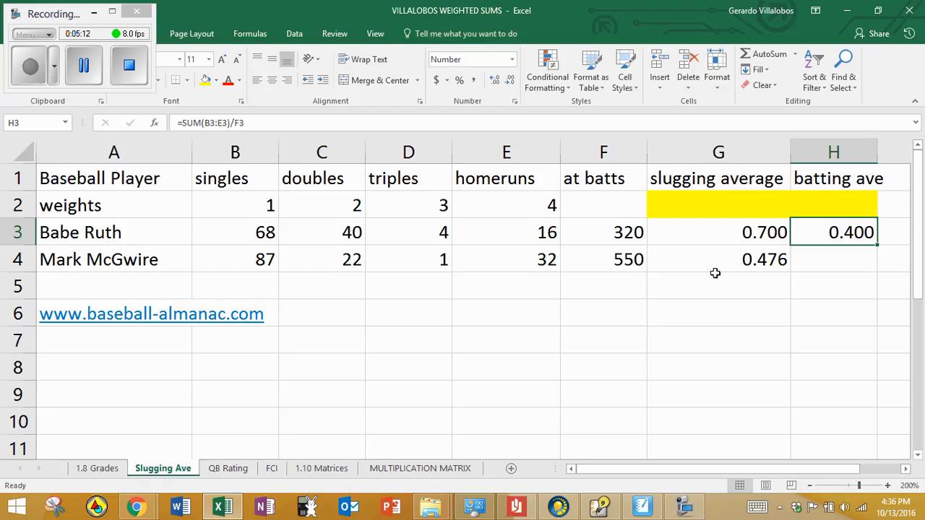
Fill the batting average formula from H3 down to H4 and compare the two players' batting averages.
click(753, 232)
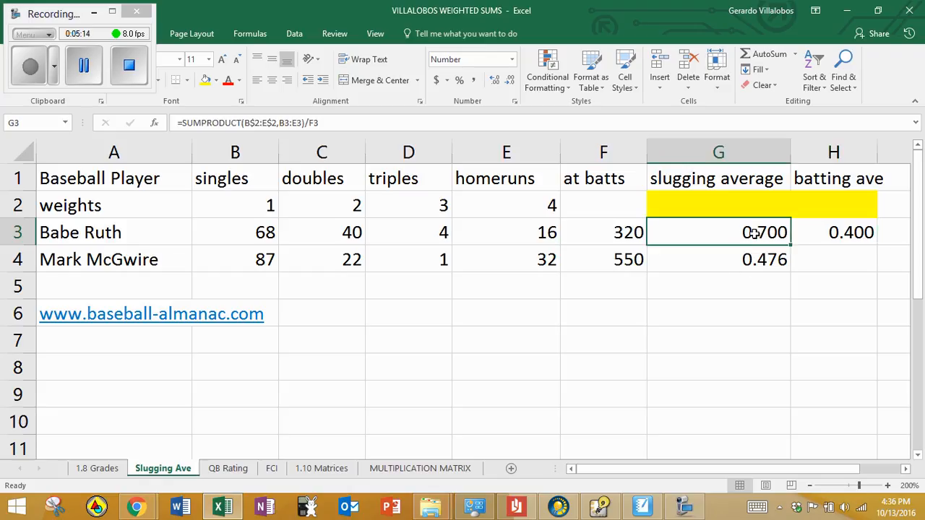
click(848, 240)
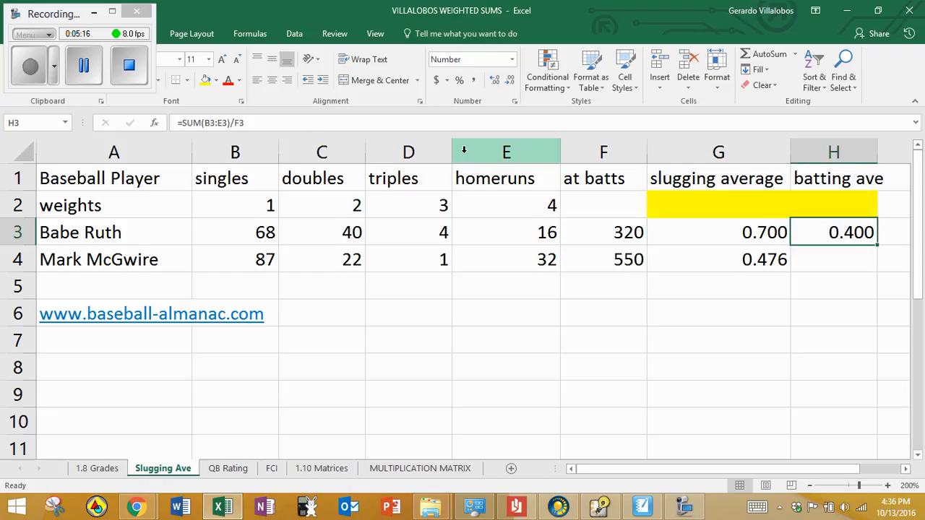
double_click(877, 246)
click(855, 255)
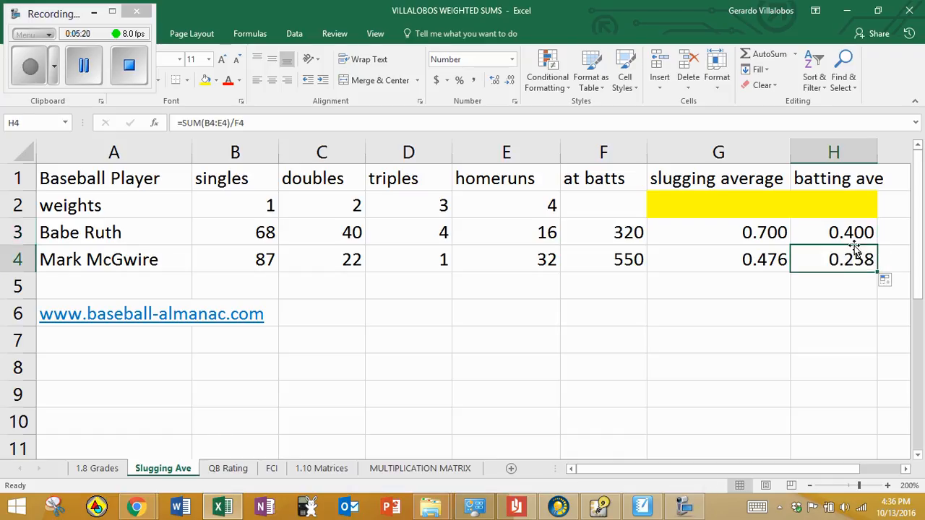
click(853, 232)
click(853, 257)
Start a new SUMPRODUCT formula in slugging average cell G3 with the weights B2:E2 as the first array.
click(769, 240)
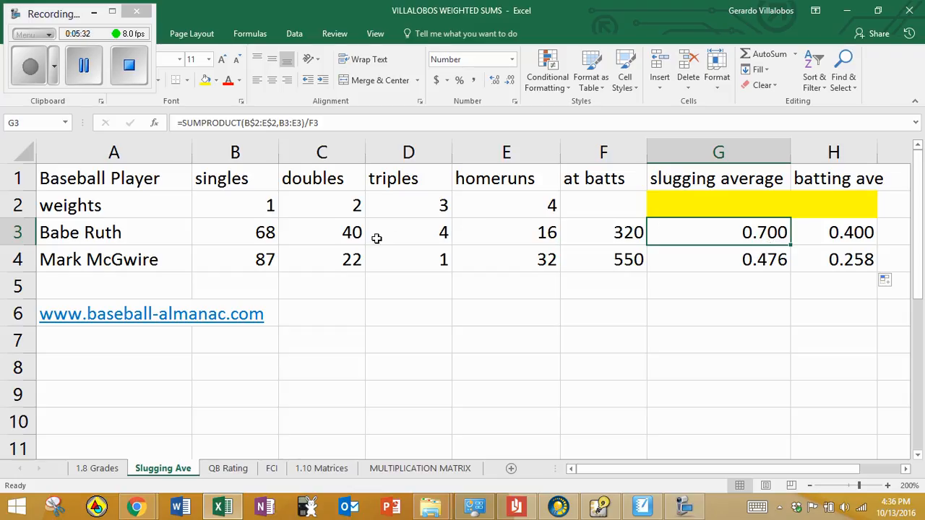
text(=su)
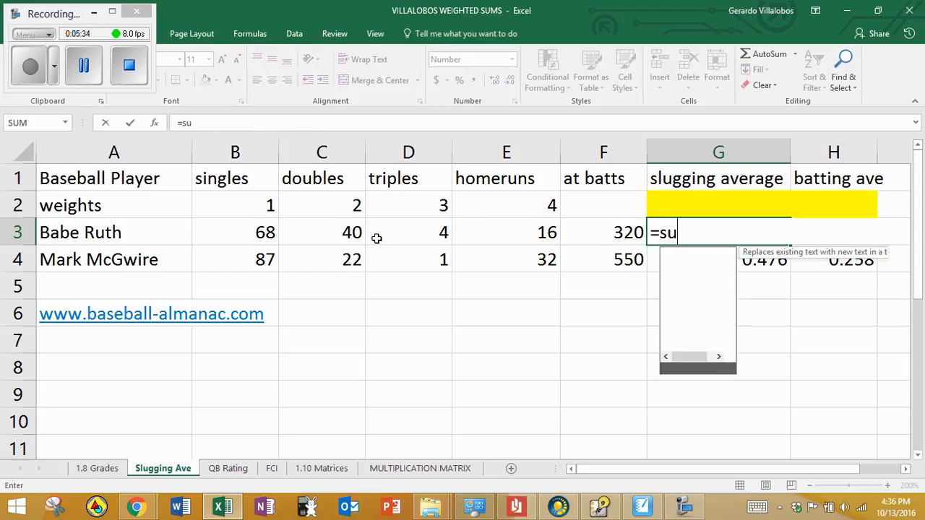
text(mprodcu)
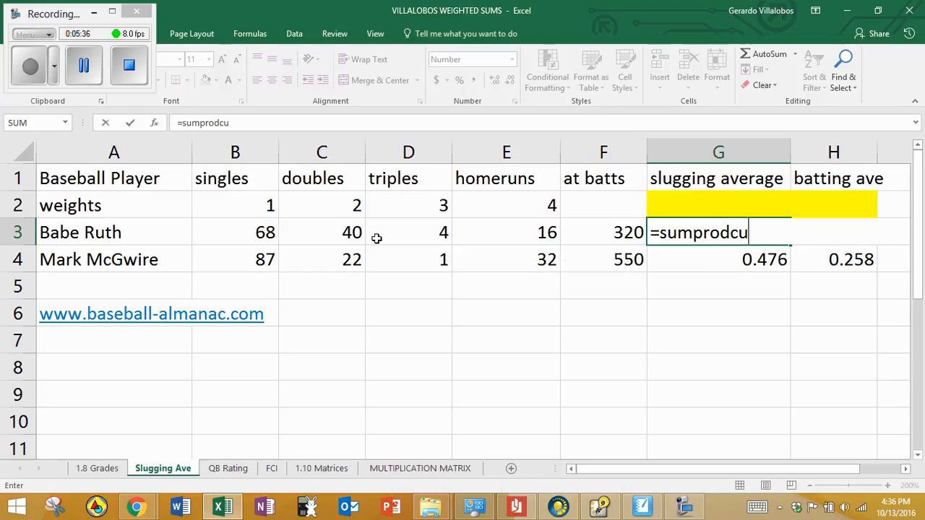
key(BackSpace)
key(BackSpace)
text(uct)
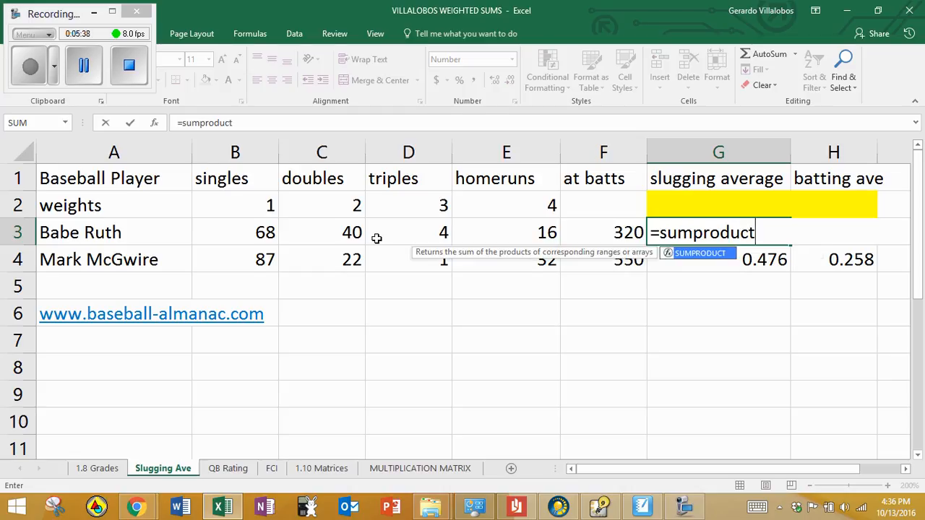
text(()
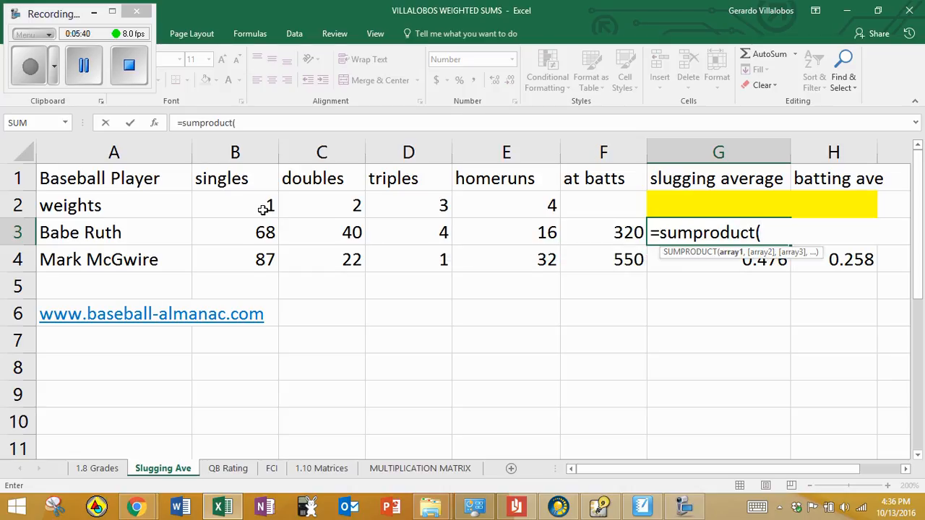
drag(264, 209, 502, 210)
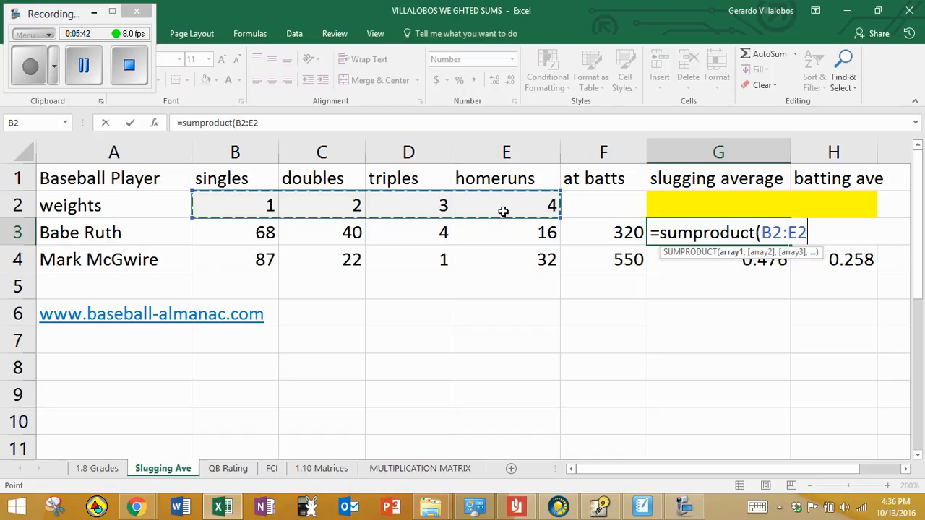
Lock row 2 in the G3 formula's weights range so it reads B$2:E$2.
key(BackSpace)
key(BackSpace)
key(BackSpace)
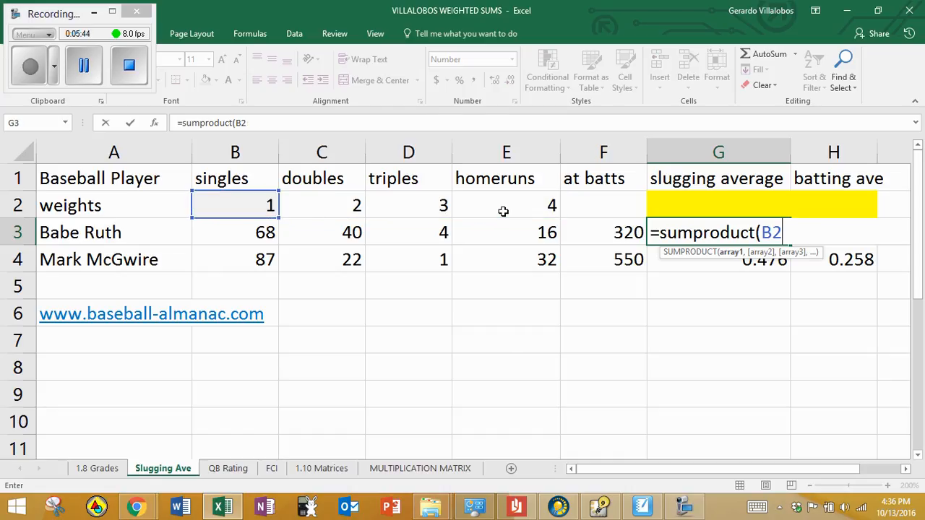
key(BackSpace)
text($2:E)
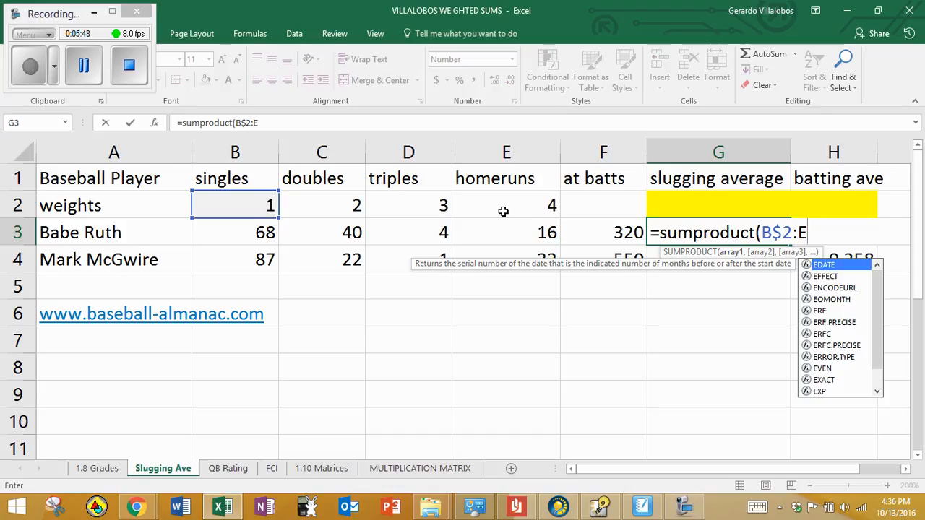
text($2)
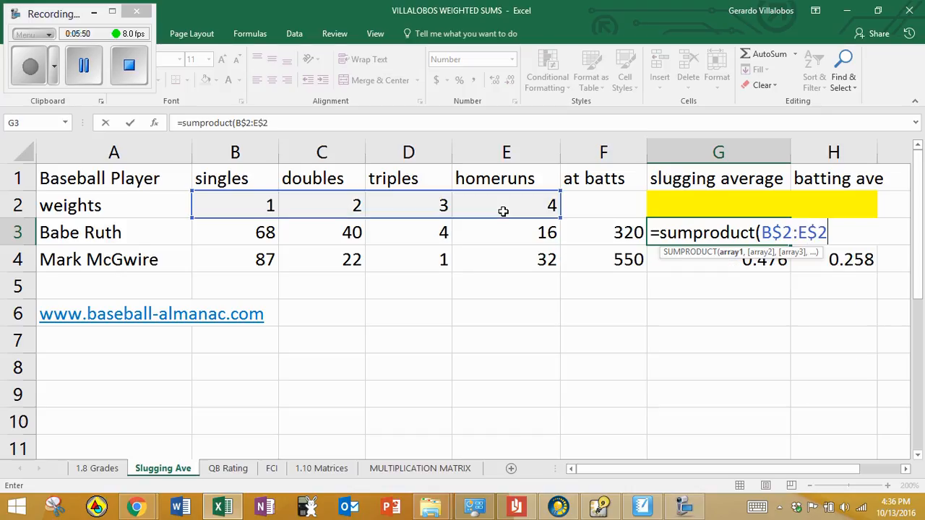
Add B3:E3 as the second array and enter G3's formula as =sumproduct(B$2:E$2,B3:E3).
text())
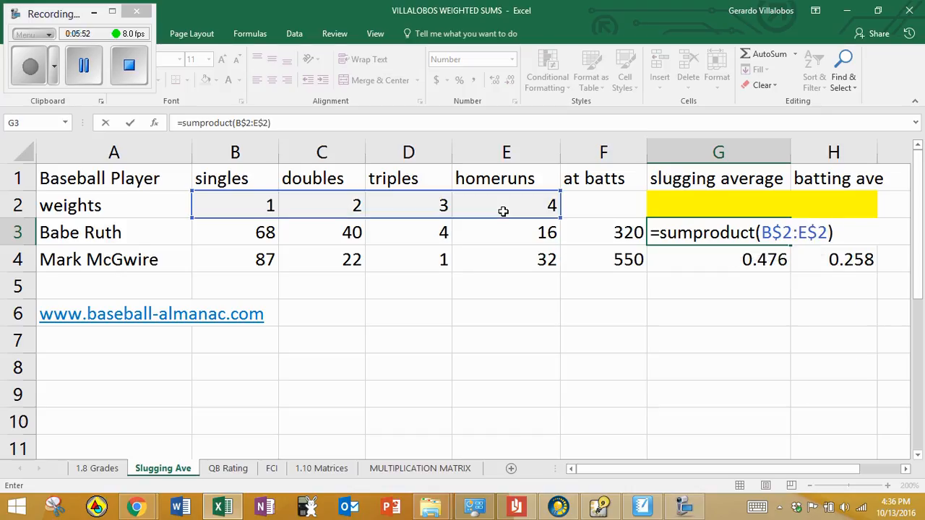
key(BackSpace)
text(,)
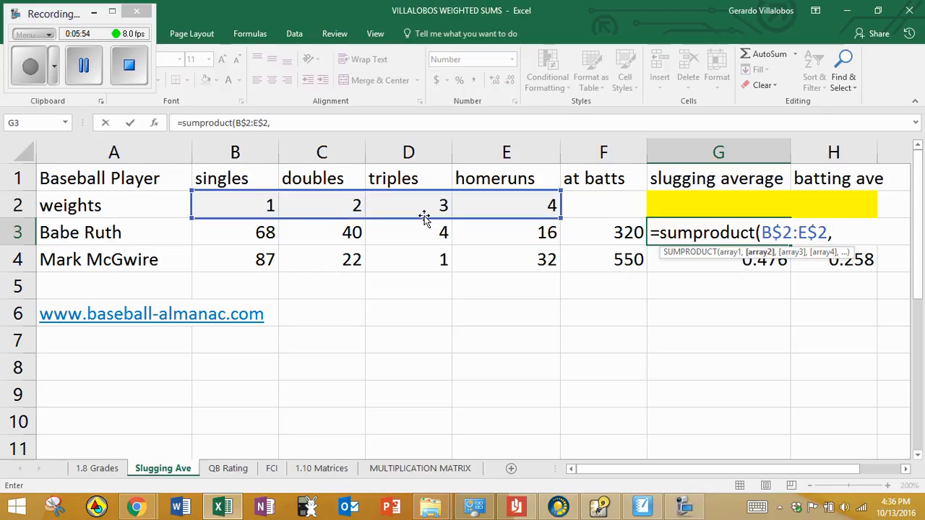
drag(268, 231, 504, 232)
text())
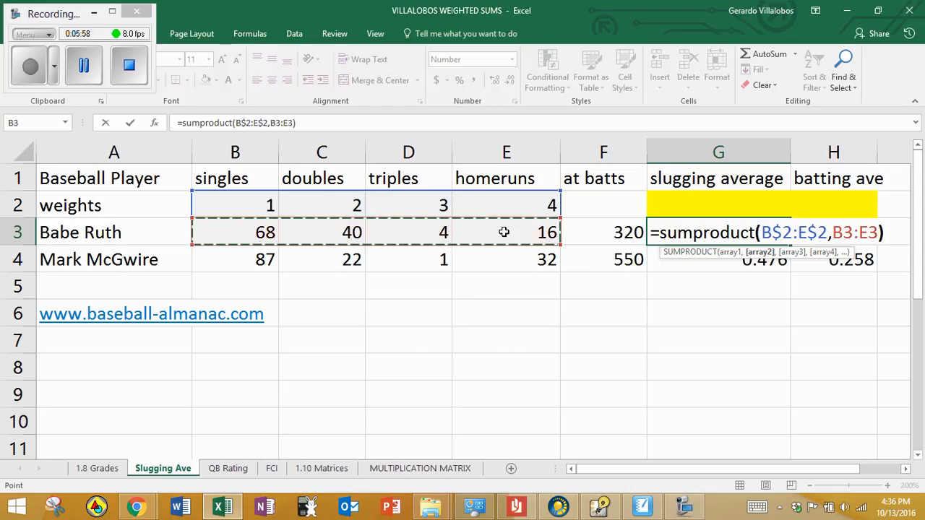
key(Return)
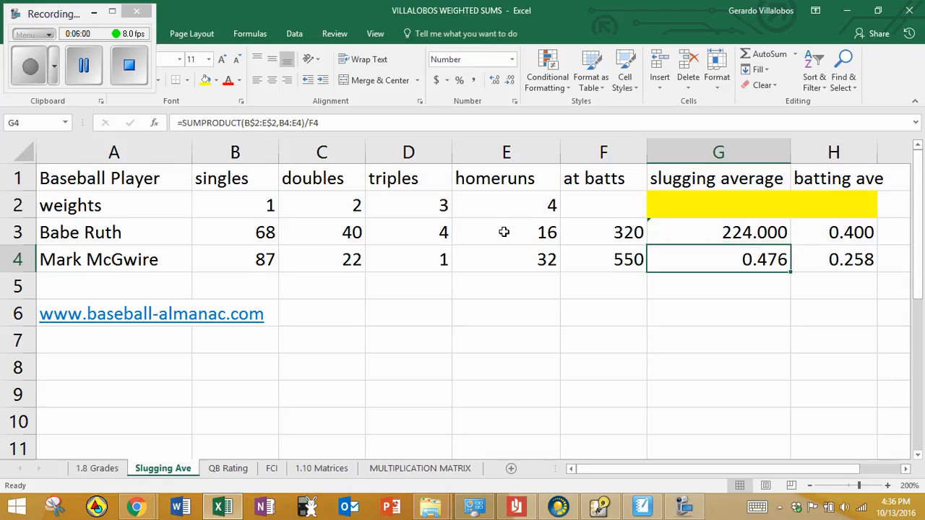
Divide the SUMPRODUCT in G3 by the at-bats cell F3, making the formula =SUMPRODUCT(B$2:E$2,B3:E3)/F3.
click(733, 228)
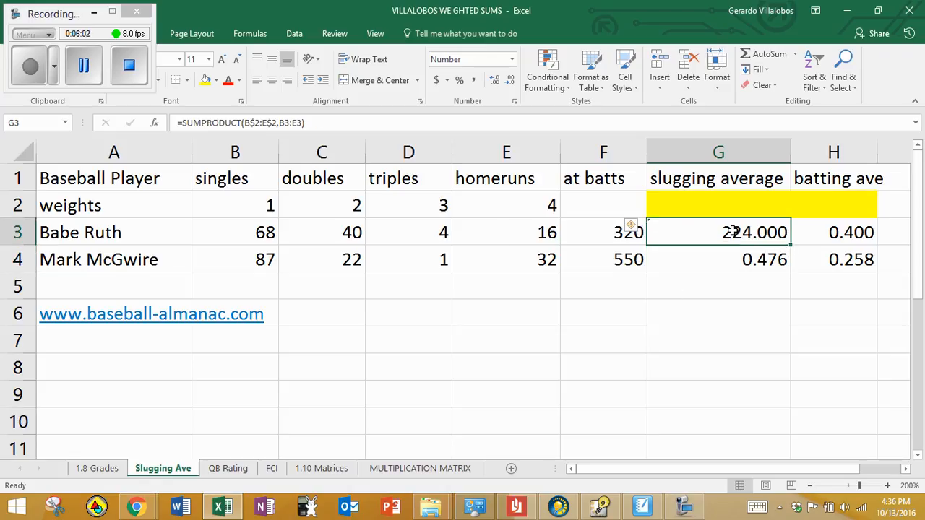
click(385, 122)
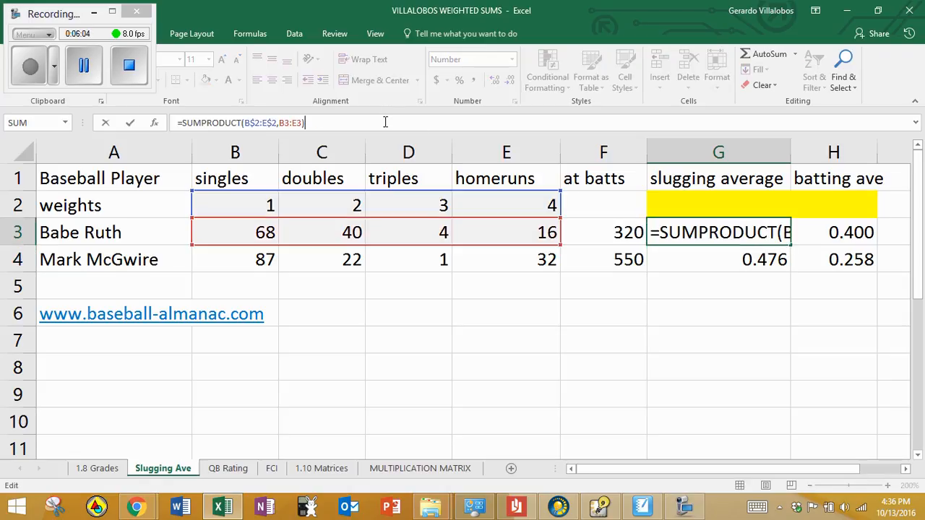
text(/)
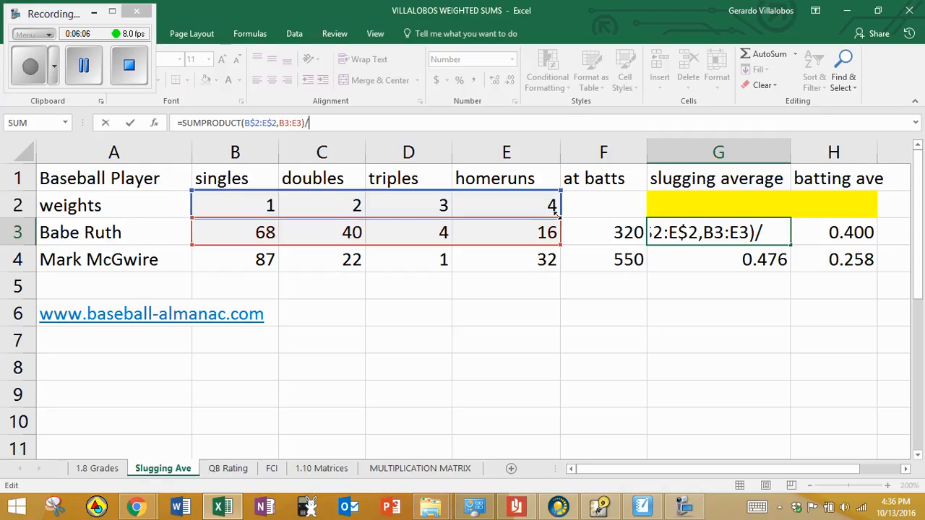
click(576, 230)
key(Return)
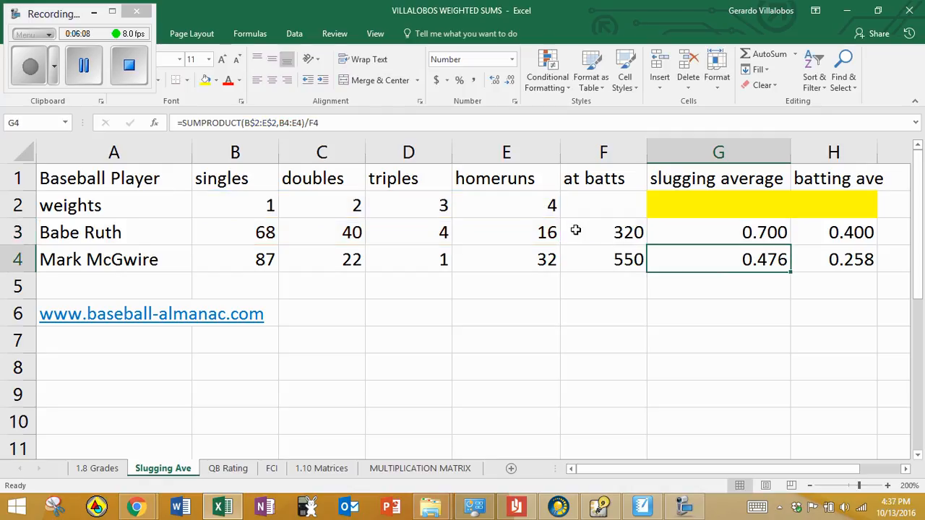
Fill the slugging average formula from G3 down to G4.
click(685, 227)
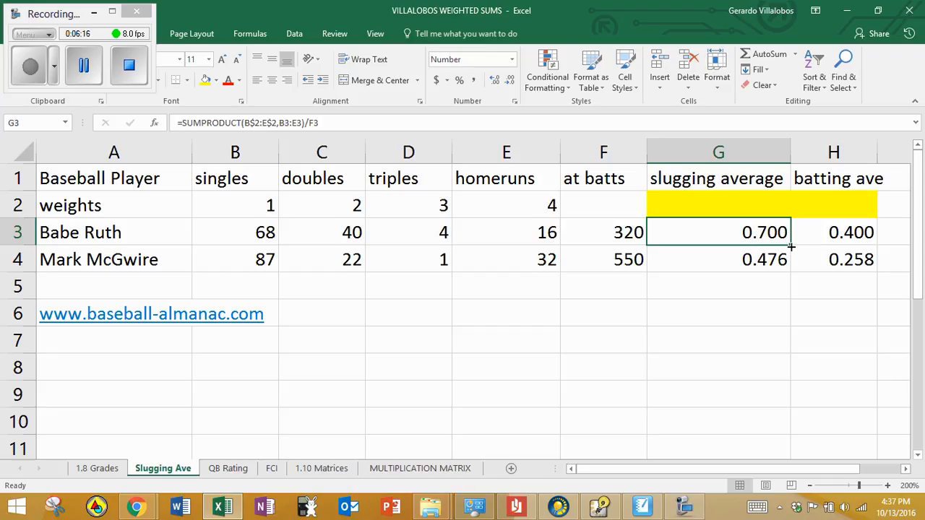
drag(791, 247, 791, 254)
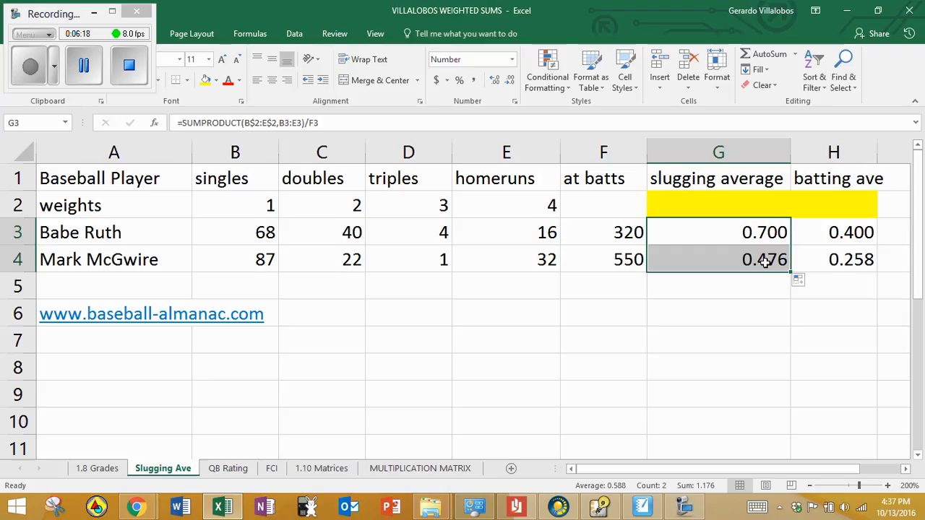
click(764, 261)
click(750, 277)
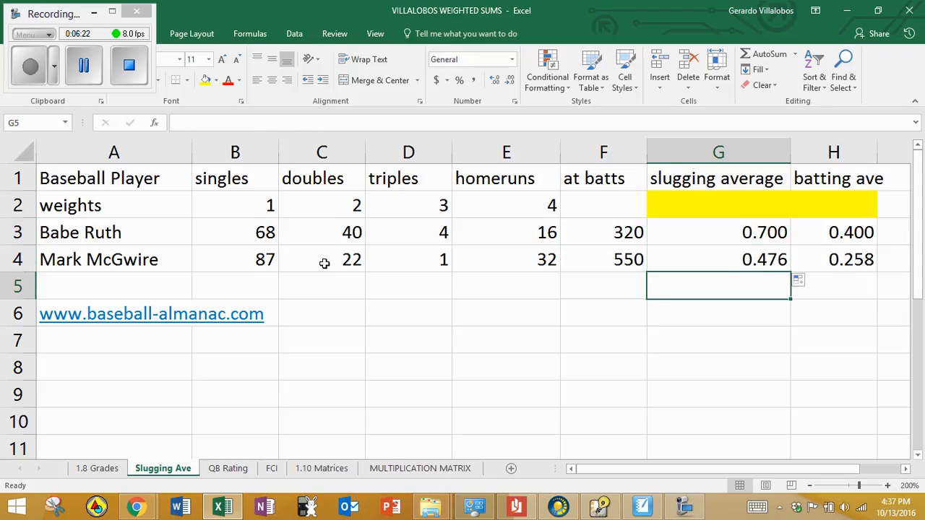
Copy Mark McGwire's name and stats from A4:F4 into row 5, starting at A5.
click(127, 263)
drag(128, 263, 595, 259)
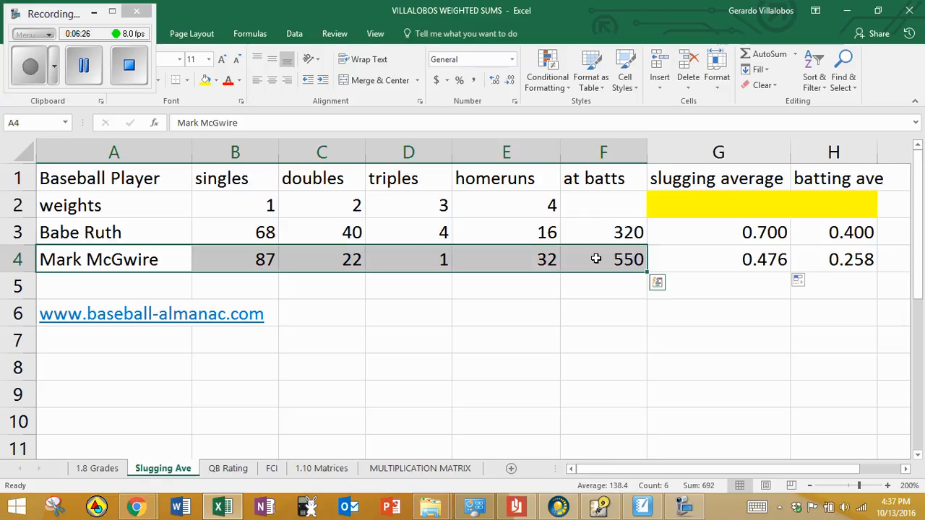
key(ctrl+c)
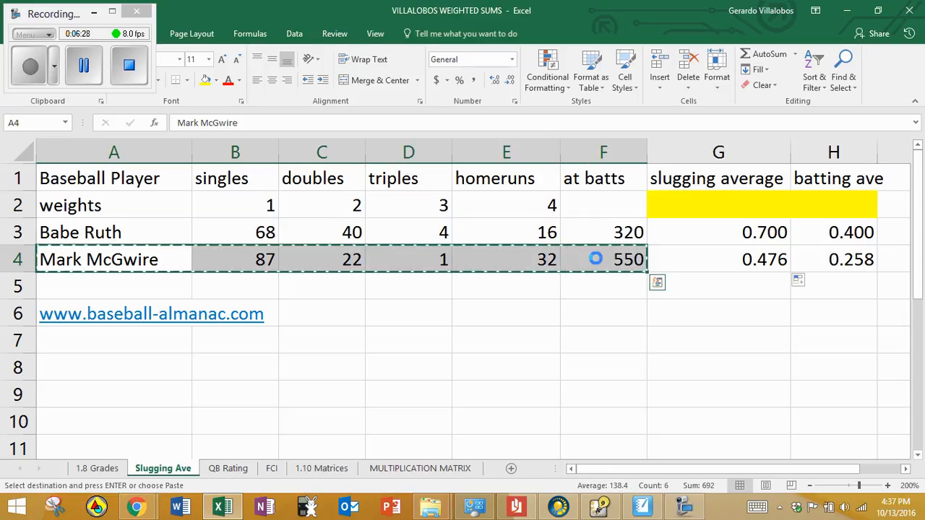
click(144, 284)
key(ctrl+v)
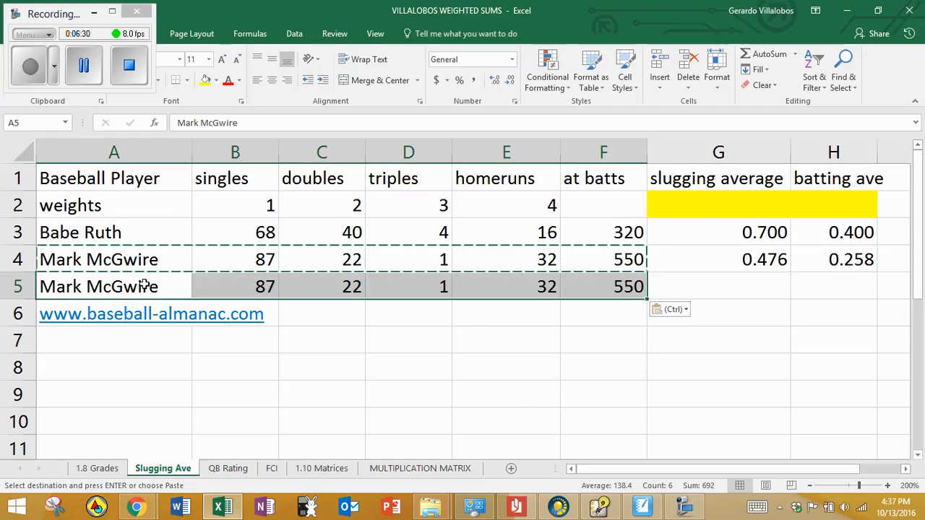
click(729, 281)
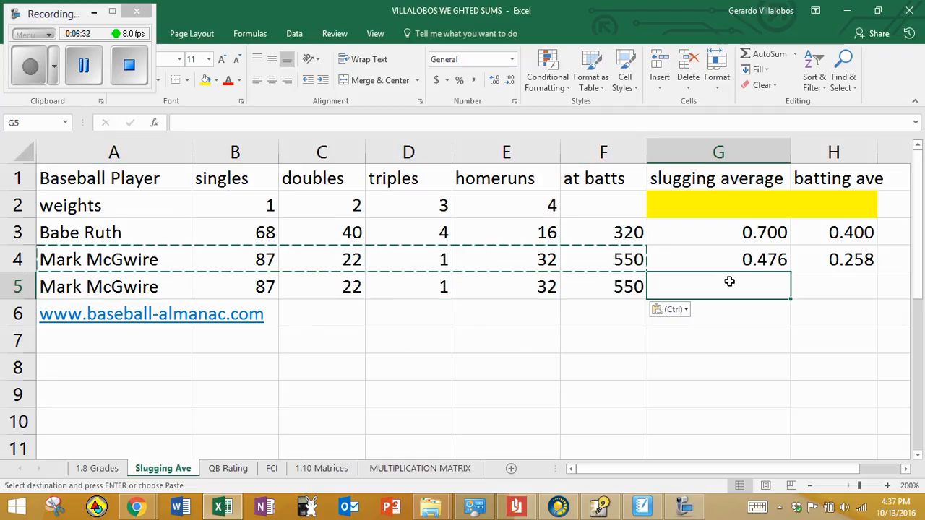
key(Escape)
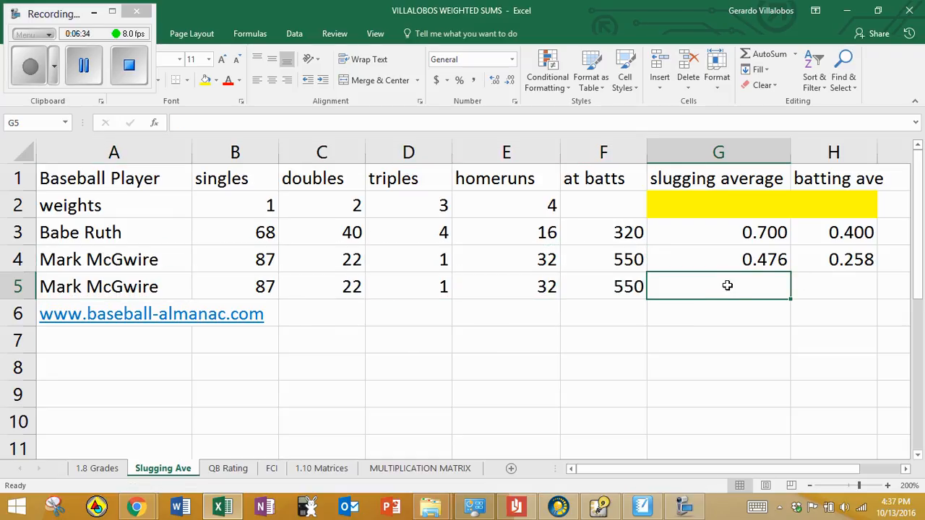
Start a manual weighted-sum formula in G5 with the singles and doubles terms, =(1*B5+2*C5.
text(=()
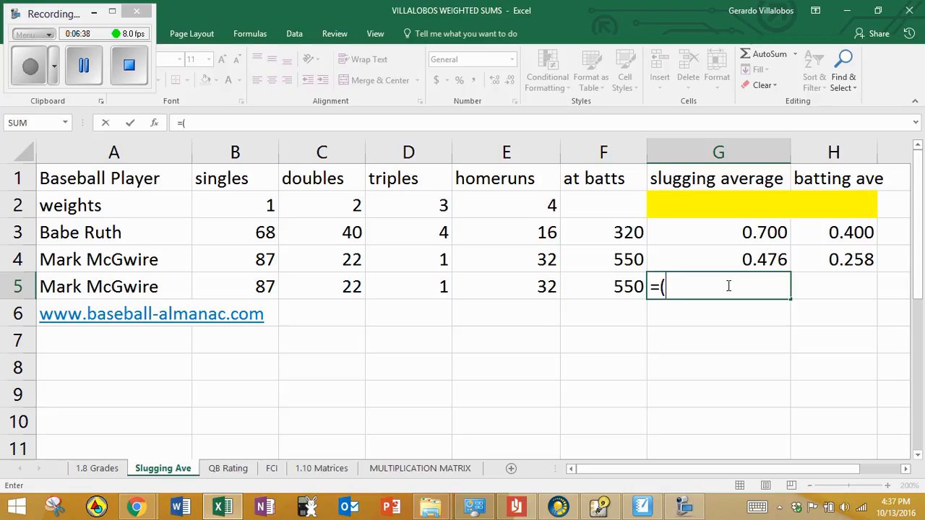
text(1*)
click(266, 286)
text(+)
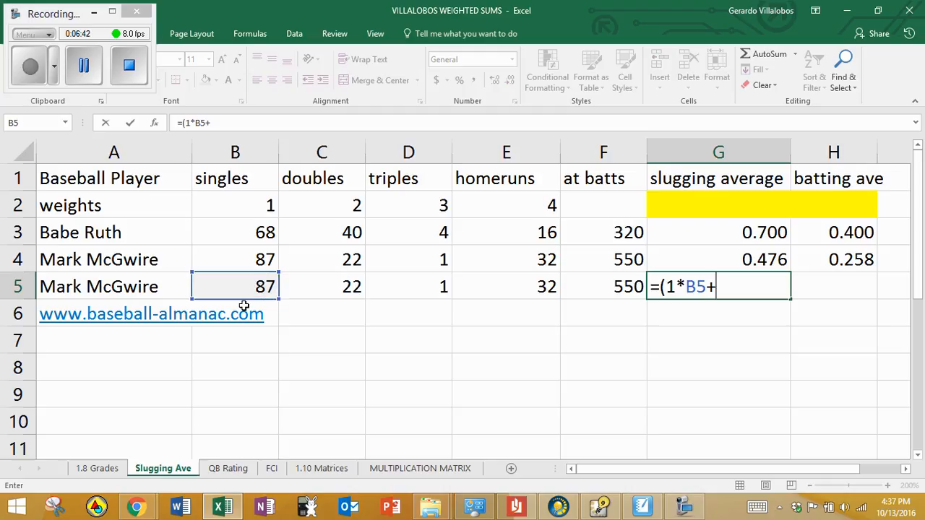
text(2*)
click(310, 289)
Add the triples and homeruns terms and divide by at-bats, entering G5's formula as =(1*B5+2*C5+3*D5+4*E5)/F5.
text(+3)
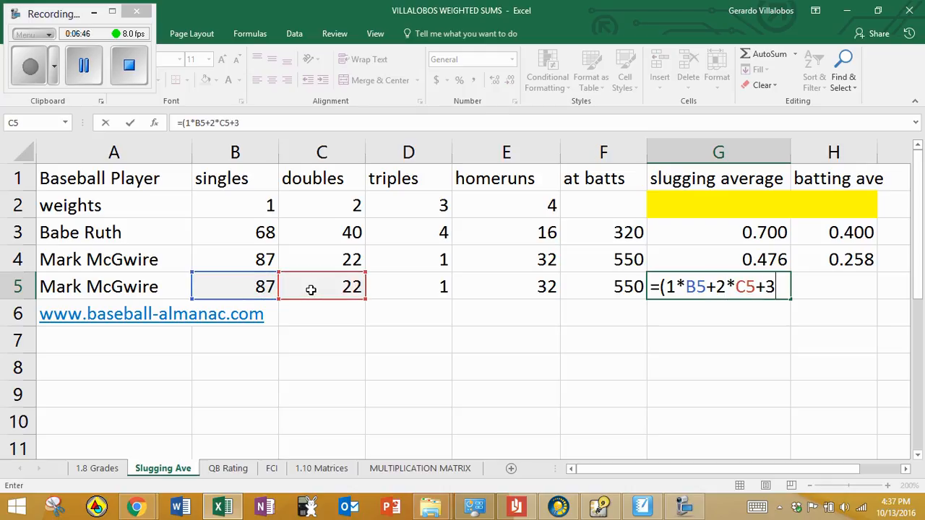
text(*)
click(390, 289)
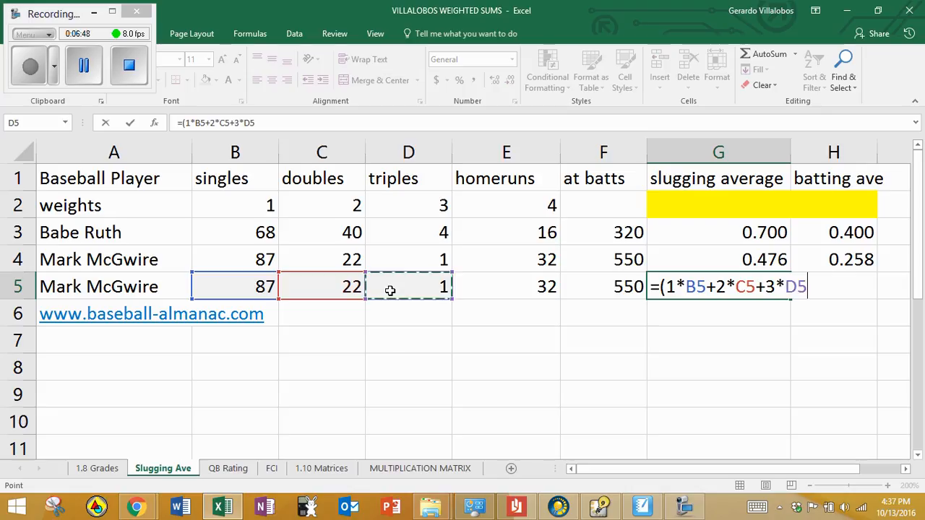
text(+4*)
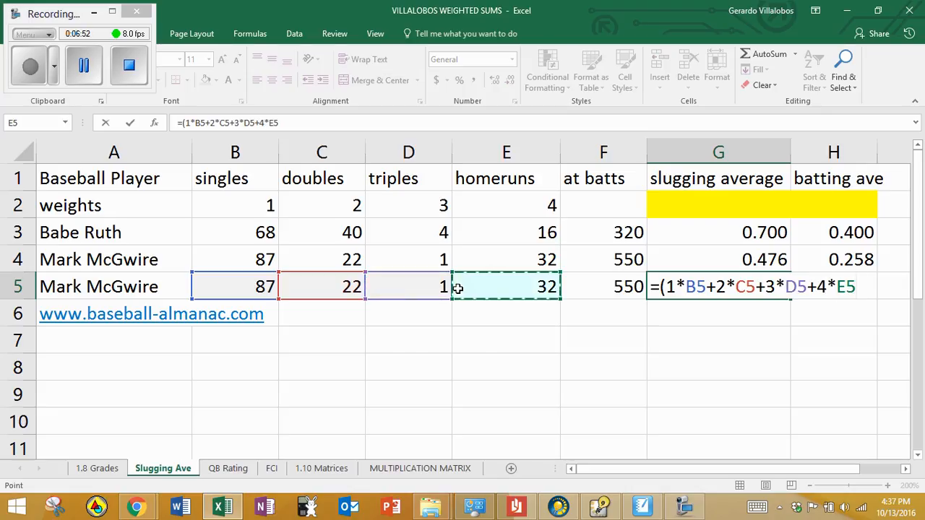
text()/)
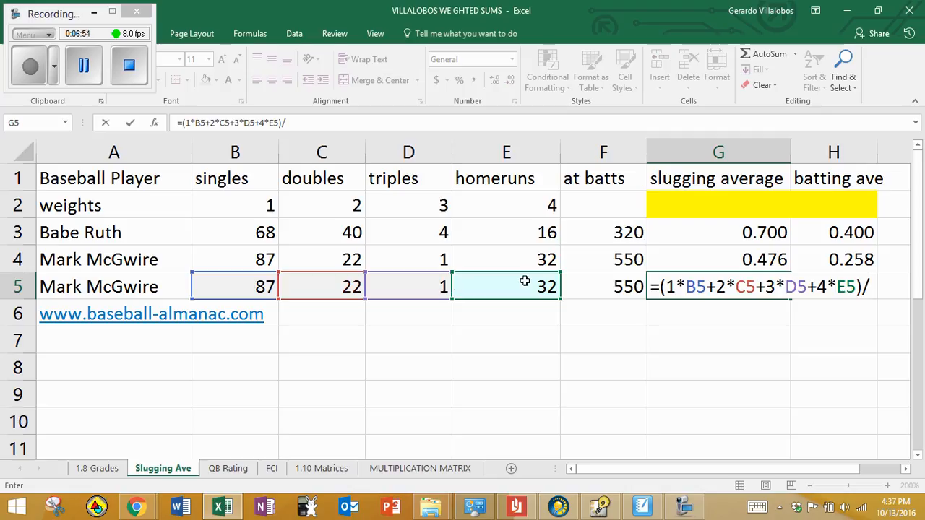
click(585, 287)
key(Return)
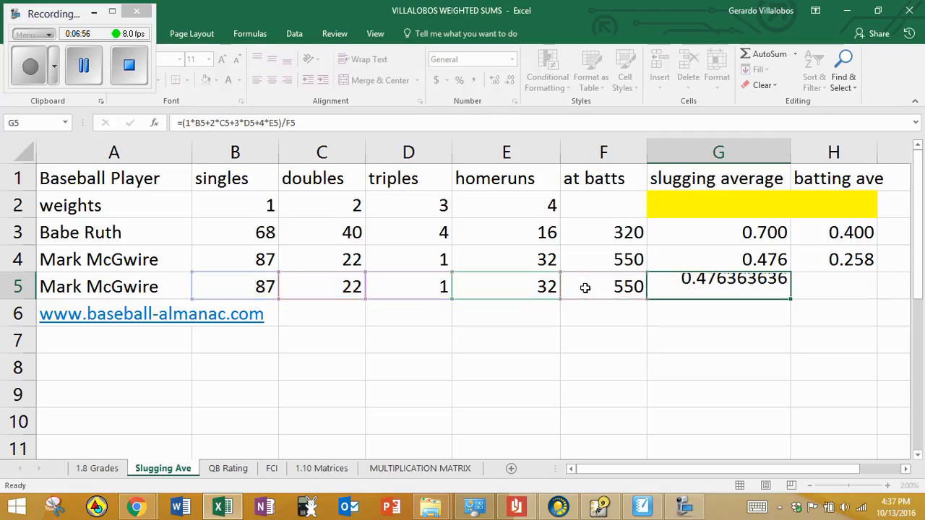
Format the slugging average in G5 as Number with three decimal places.
click(691, 289)
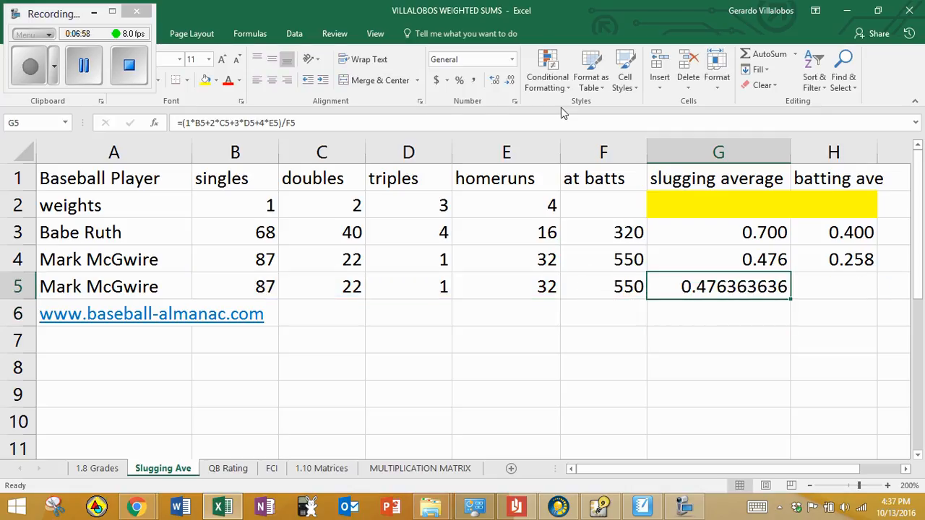
click(511, 62)
click(494, 115)
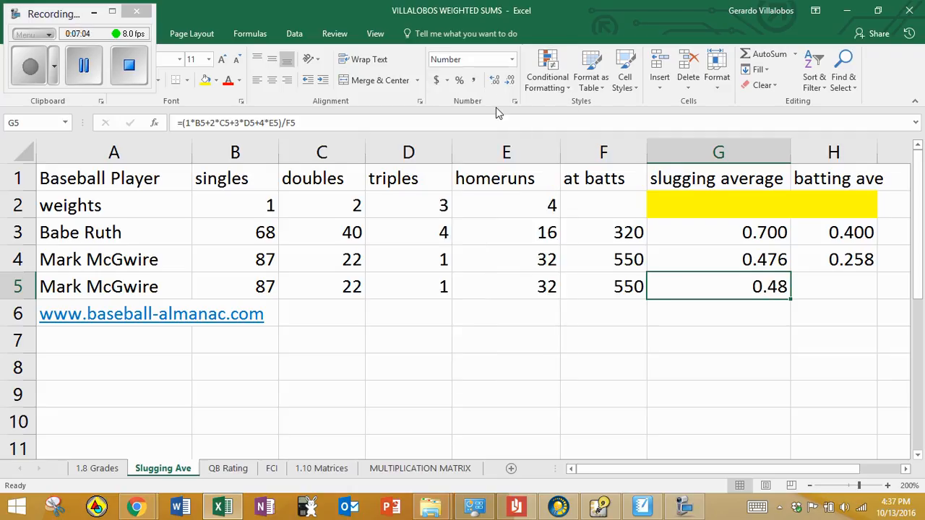
click(495, 82)
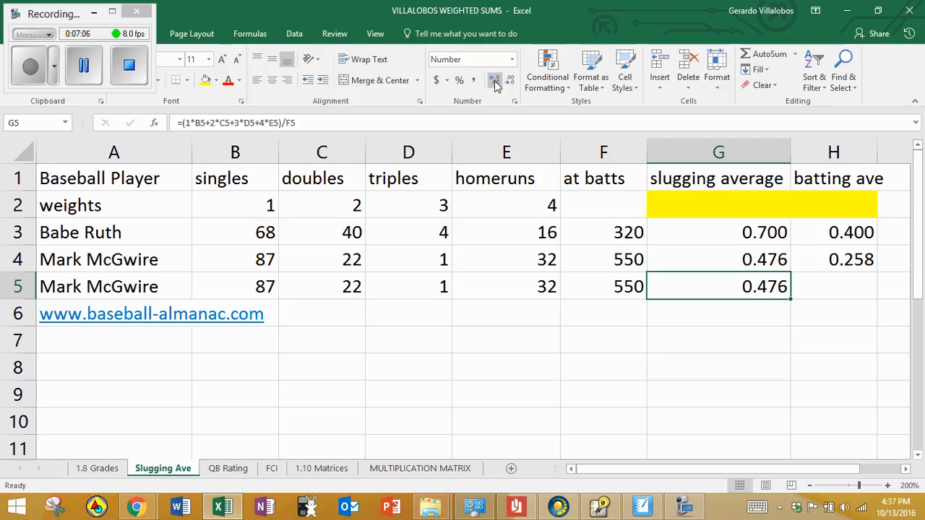
Fill the batting average formula from H4 down to H5 and clear the extra copy in H6.
click(829, 293)
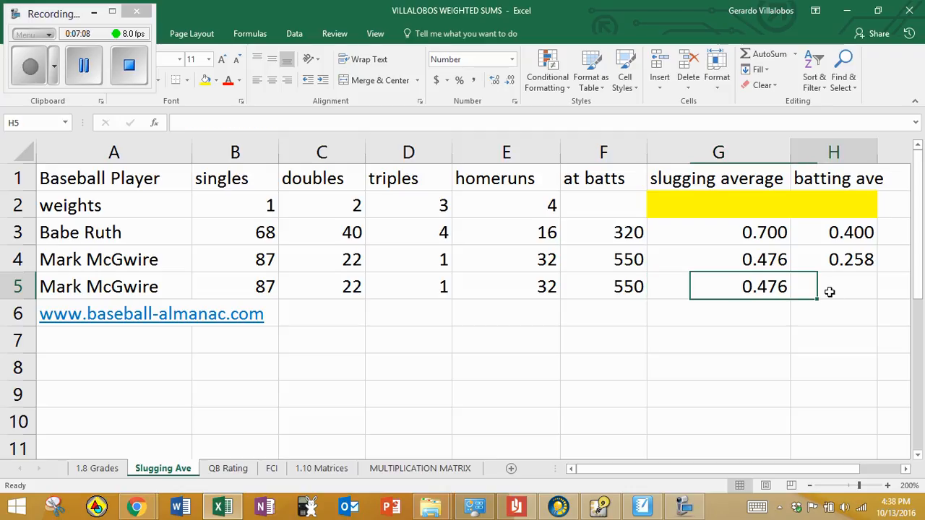
click(843, 265)
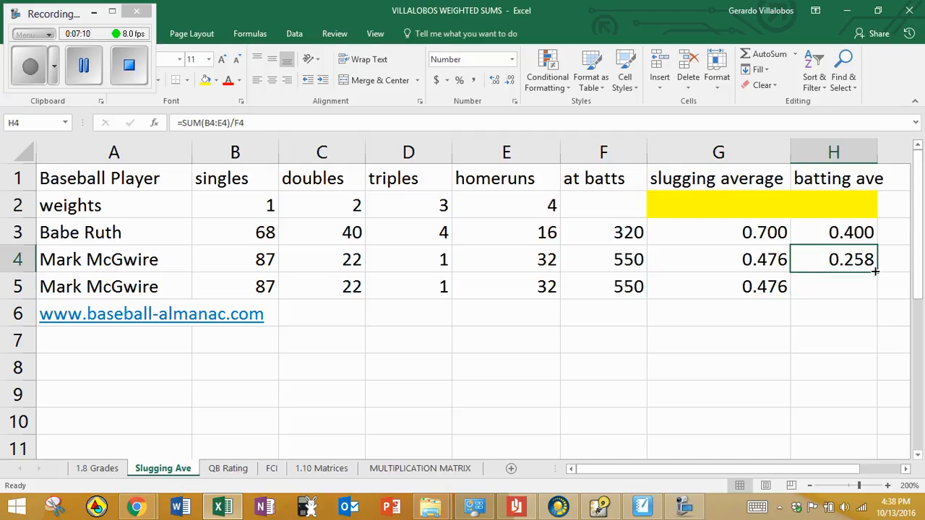
drag(877, 272, 877, 318)
click(826, 316)
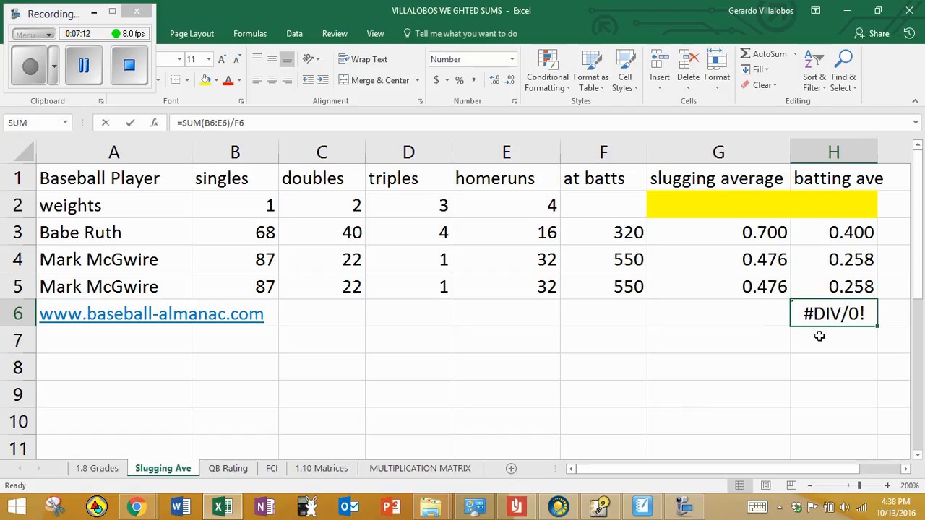
key(BackSpace)
click(815, 345)
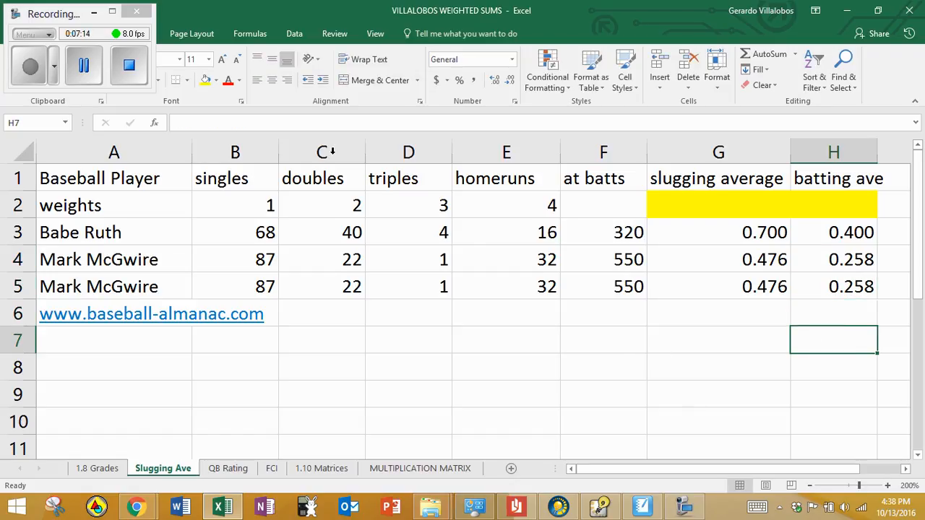
click(87, 68)
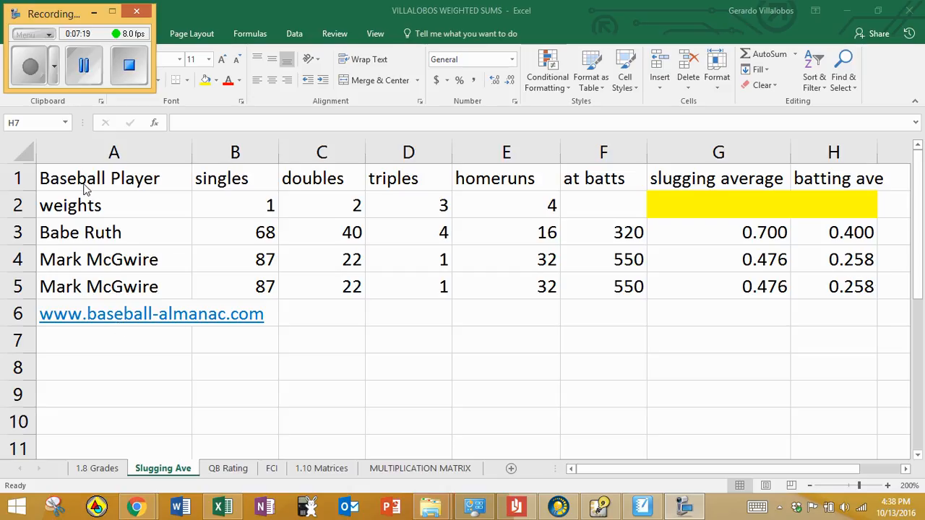
click(84, 66)
click(37, 71)
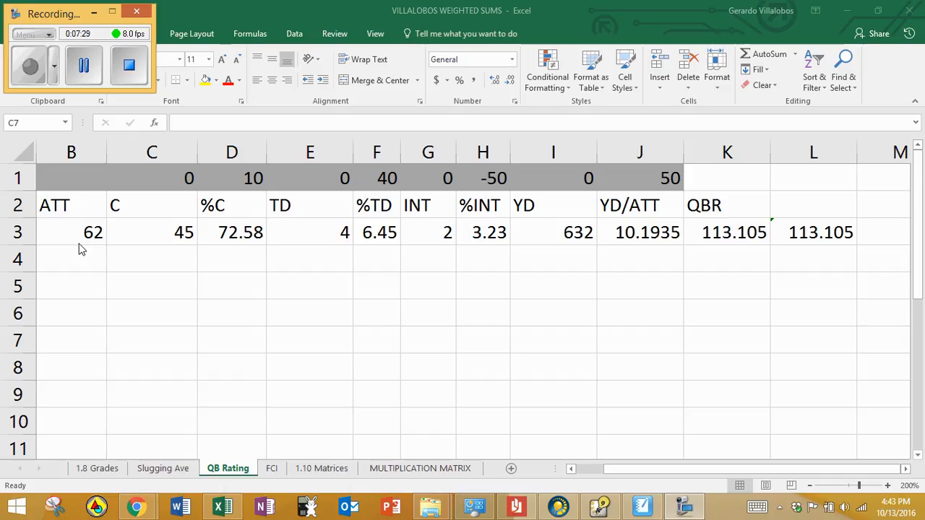
click(84, 69)
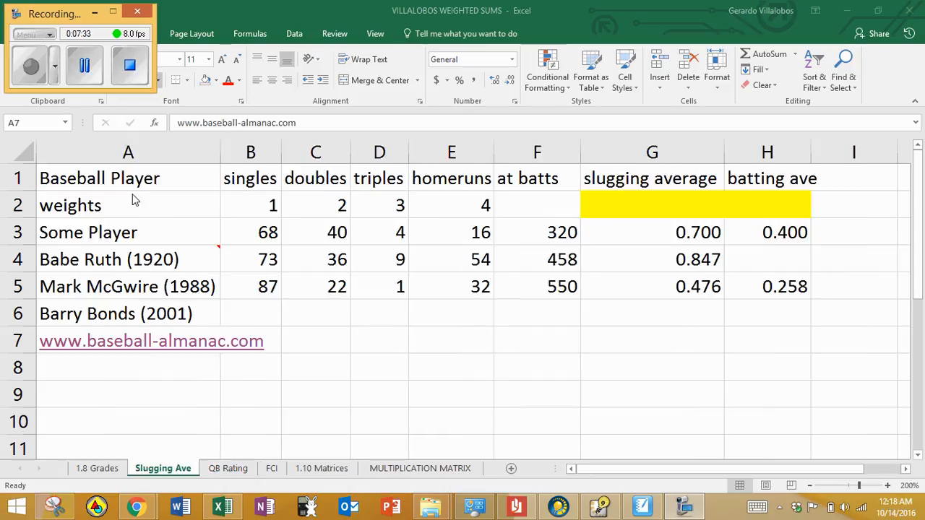
Review the slugging average formulas in G3 and G4, the comment on Babe Ruth (1920), and the batting average formula in H3.
click(92, 232)
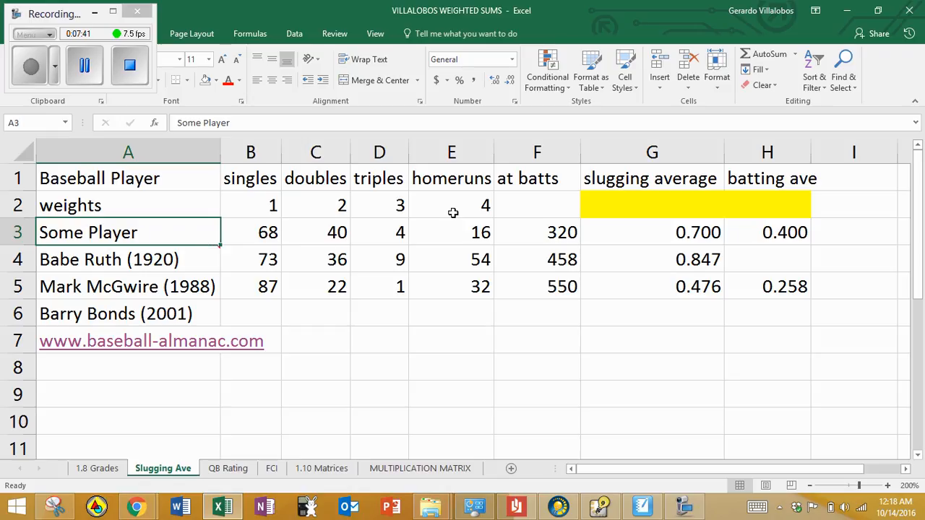
click(663, 232)
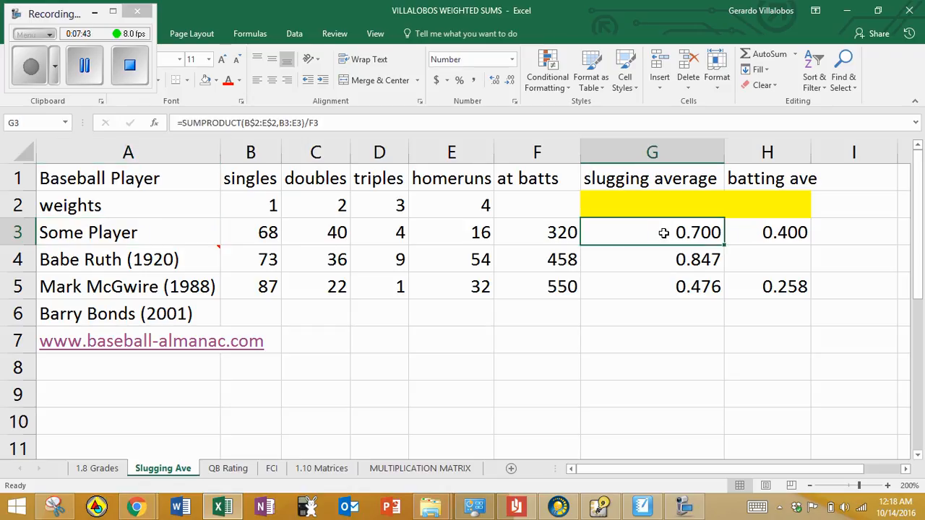
mouse_move(170, 264)
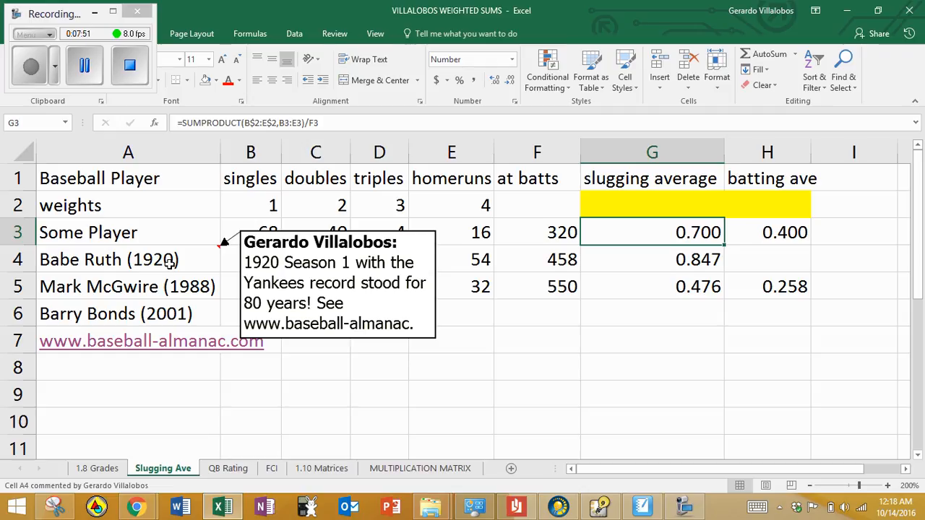
click(211, 285)
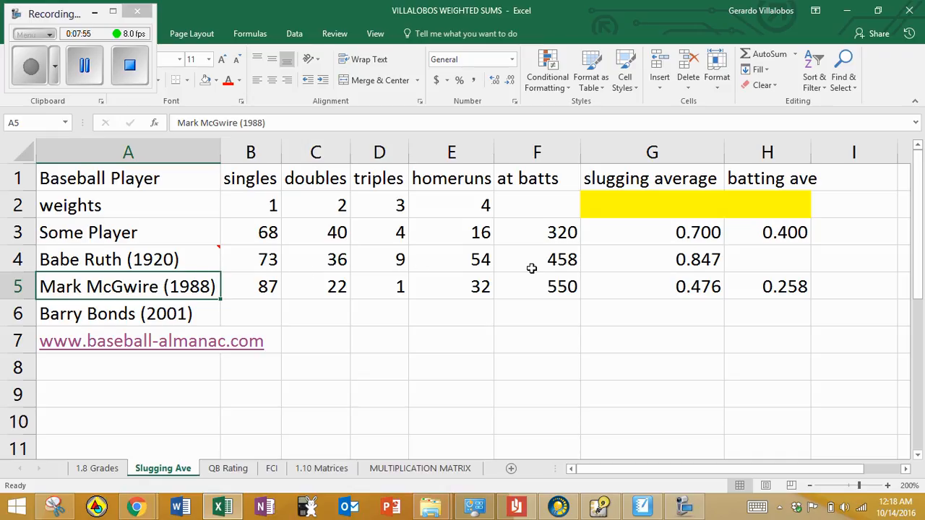
click(665, 258)
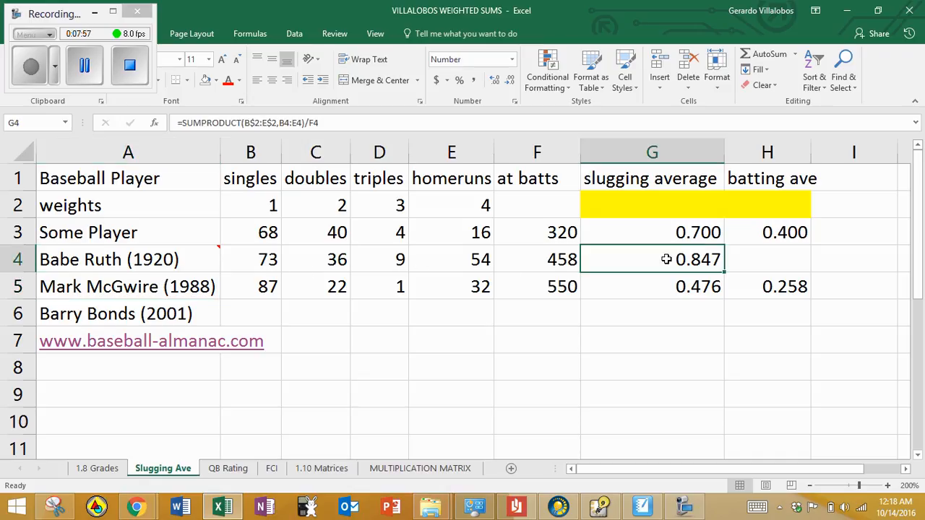
click(747, 269)
click(758, 235)
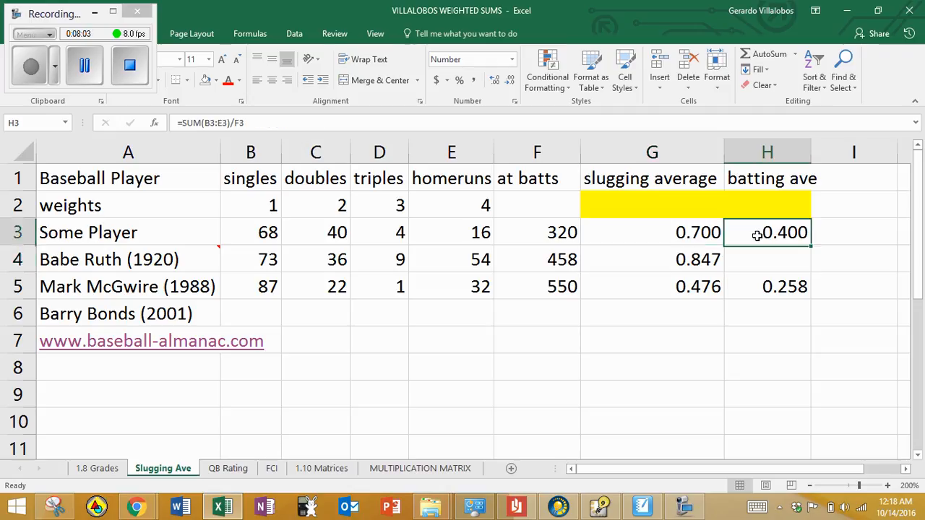
Fill the batting average formula from H3 down to H4 for Babe Ruth (1920).
drag(808, 247, 812, 255)
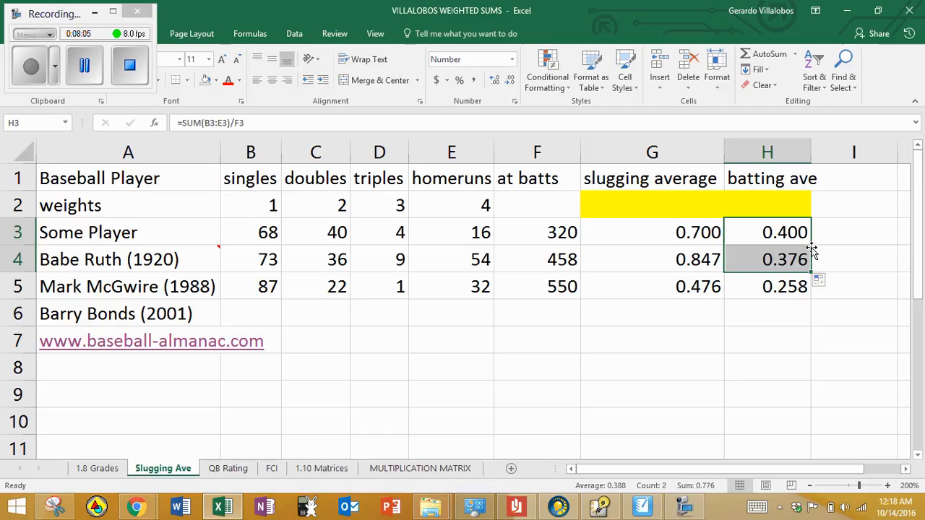
click(774, 287)
click(773, 265)
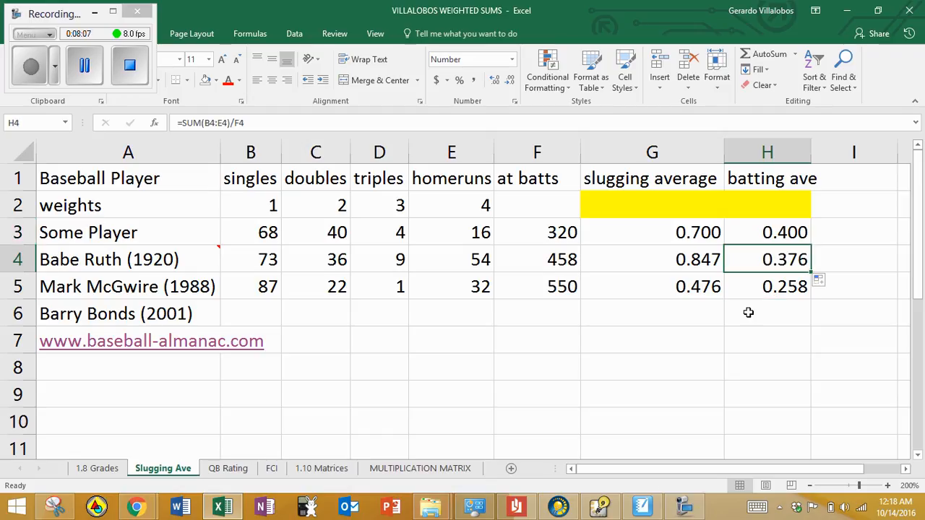
Review Babe Ruth's slugging average formula in G4 with its homeruns and at-bats inputs, and the Mark McGwire and Barry Bonds entries.
click(710, 263)
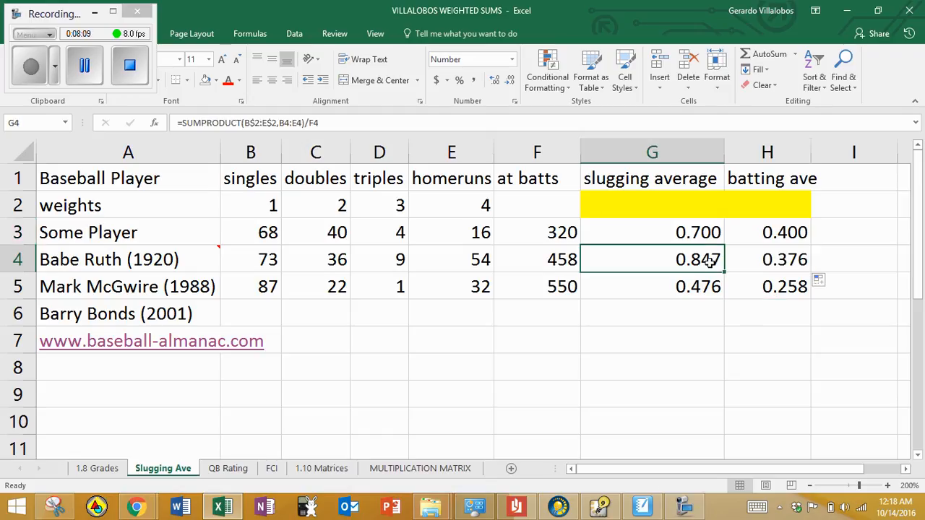
click(461, 265)
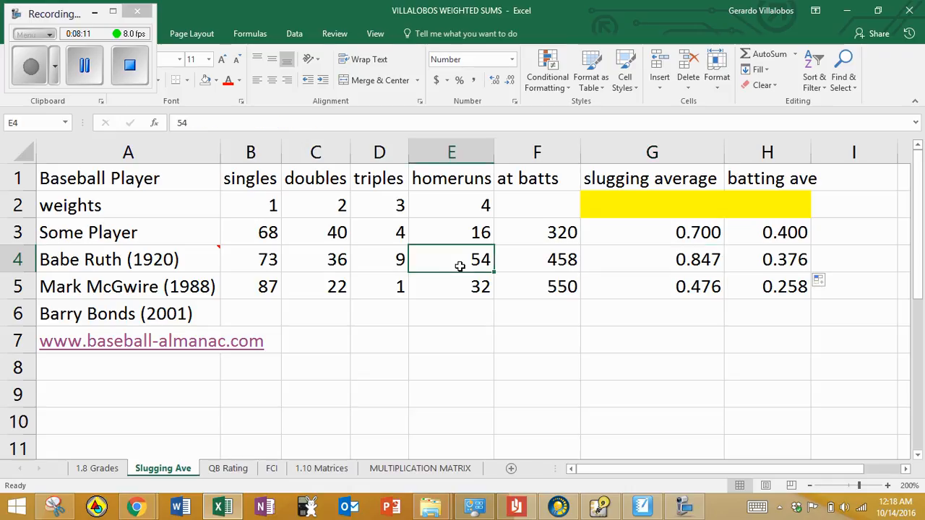
click(562, 262)
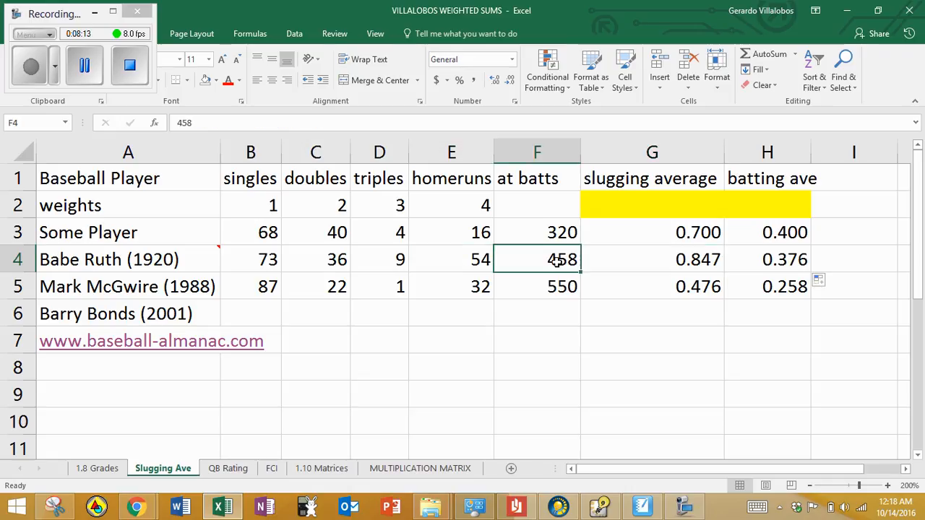
click(690, 260)
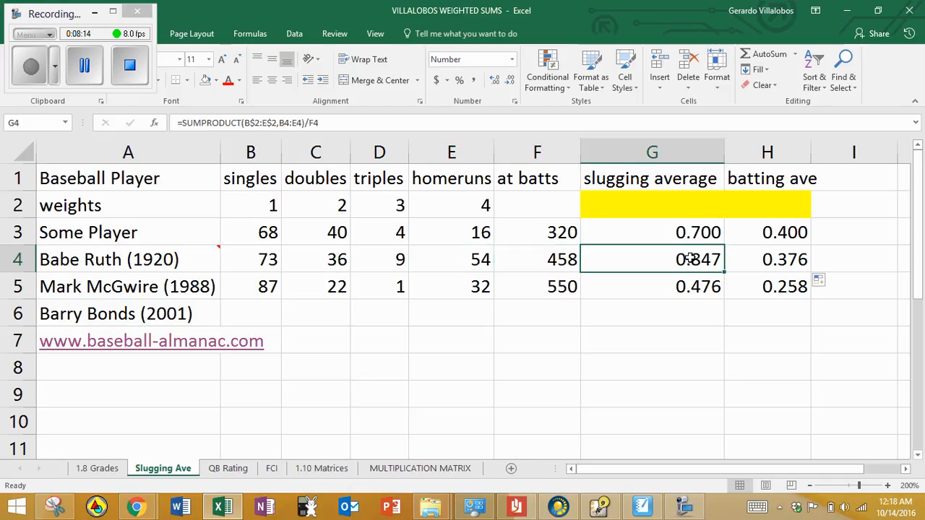
click(191, 287)
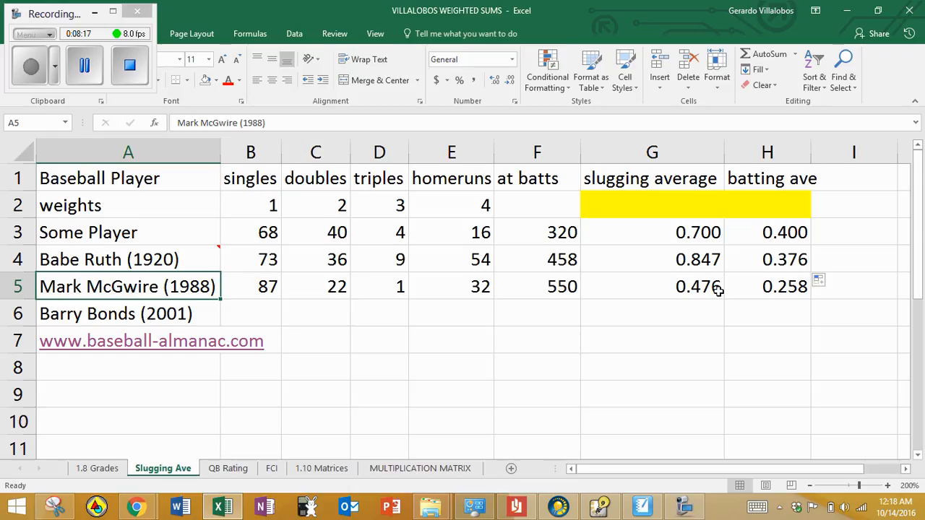
click(195, 314)
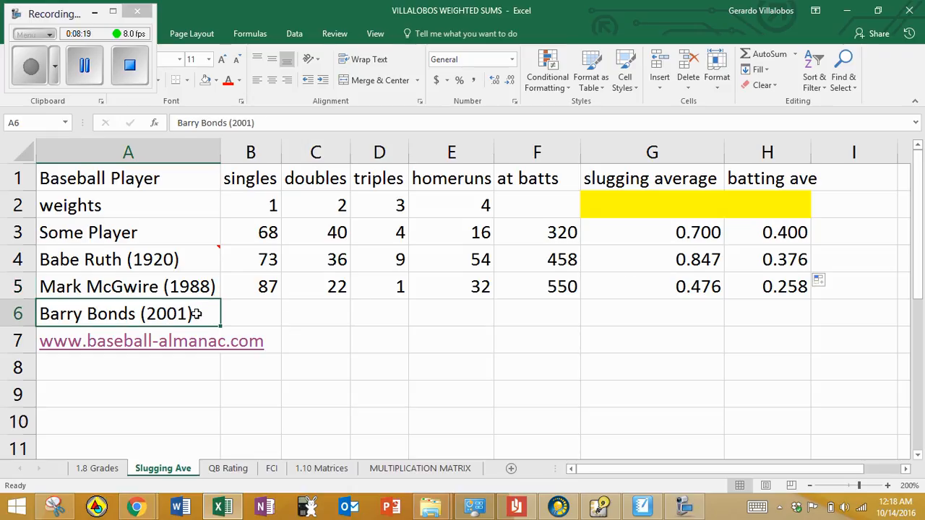
Follow the baseball-almanac.com link from the sheet and open the site's Statmaster team statistics tool.
click(216, 344)
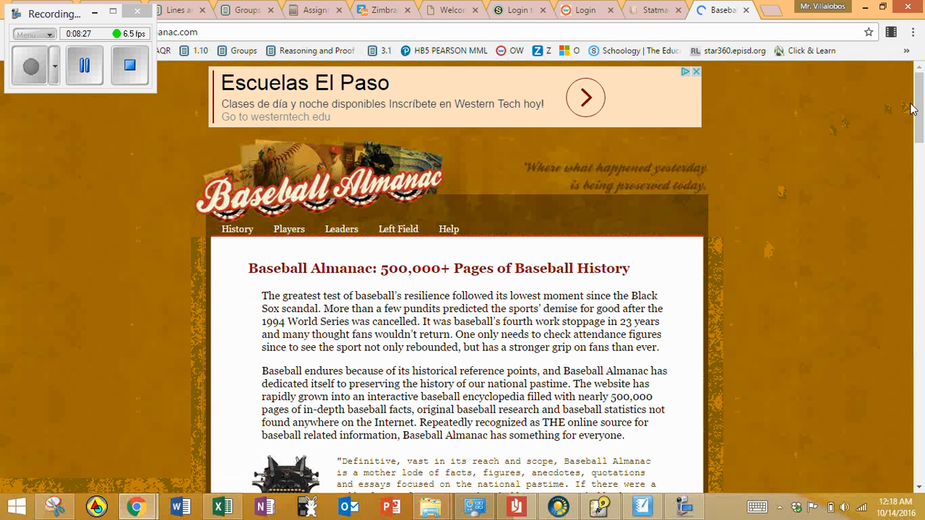
drag(916, 108, 917, 130)
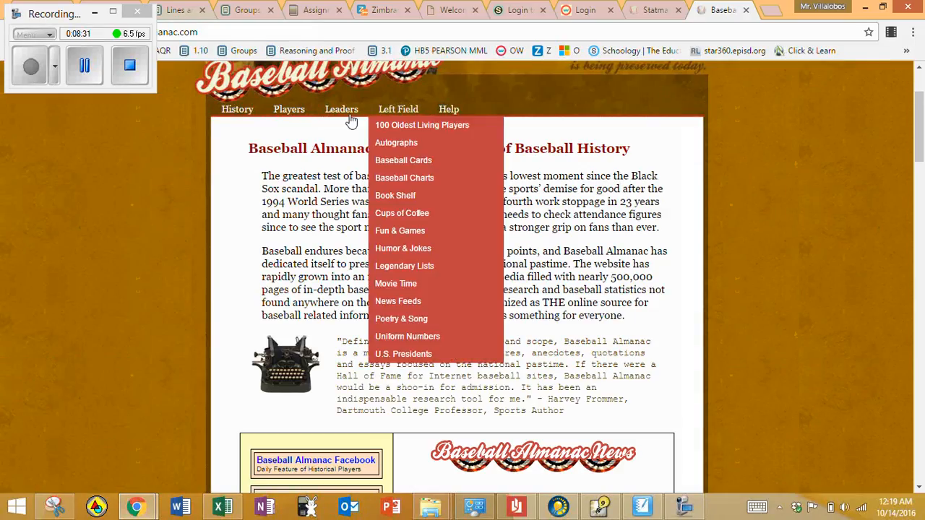
mouse_move(343, 122)
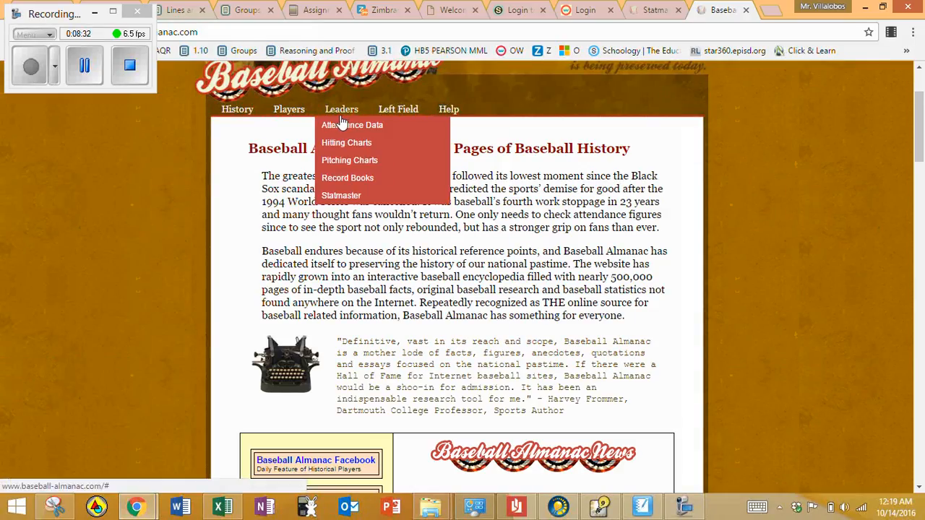
click(348, 196)
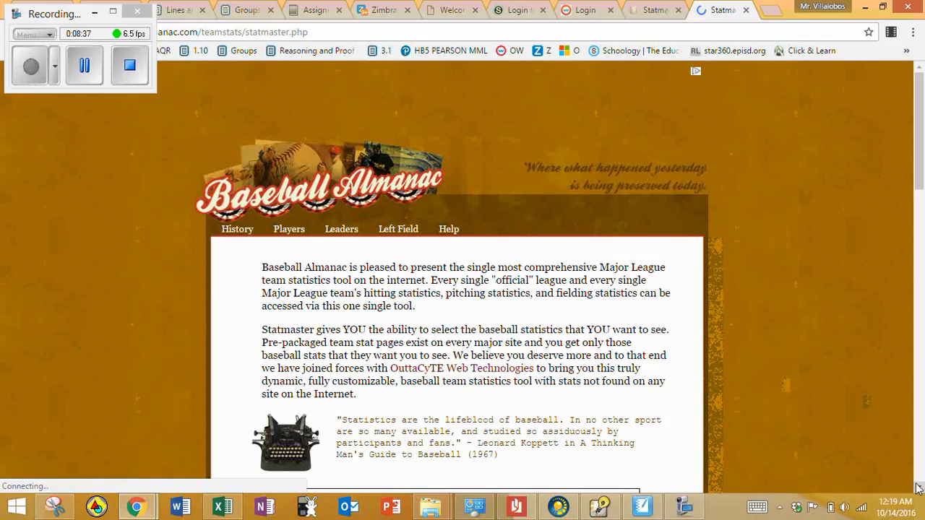
scroll(916, 489, down, 3)
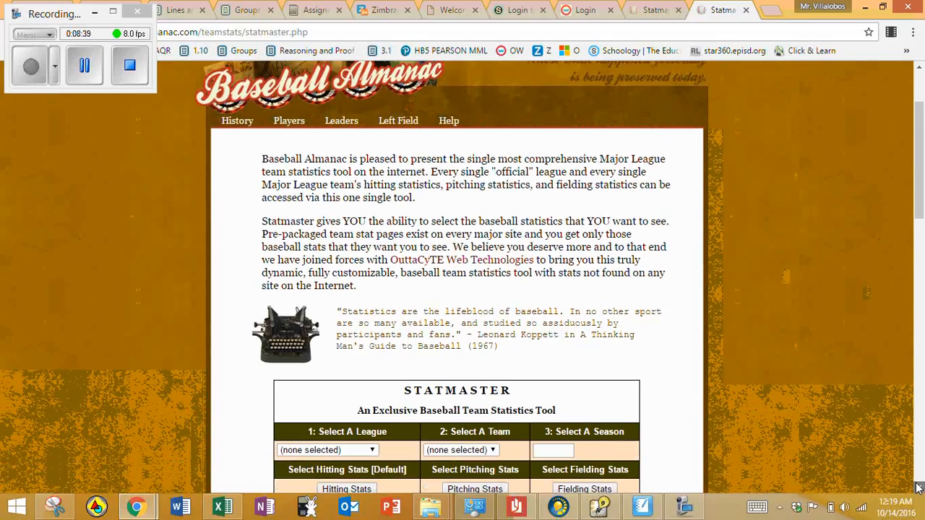
scroll(916, 488, down, 4)
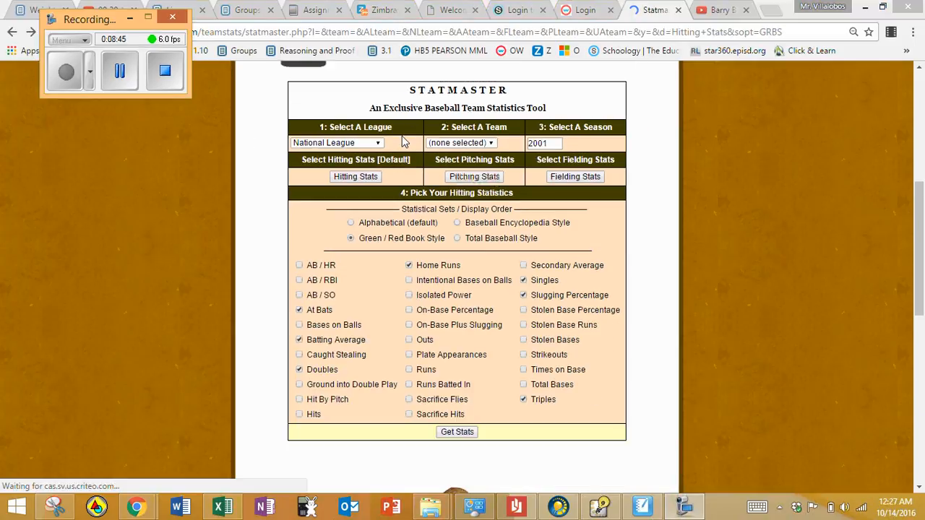
Choose National League as the Statmaster league and check which teams are offered.
click(380, 143)
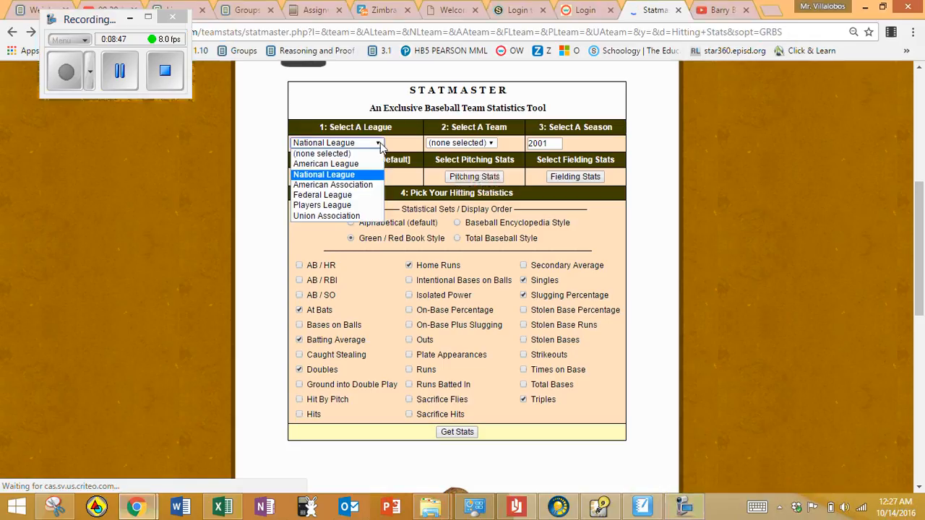
click(365, 177)
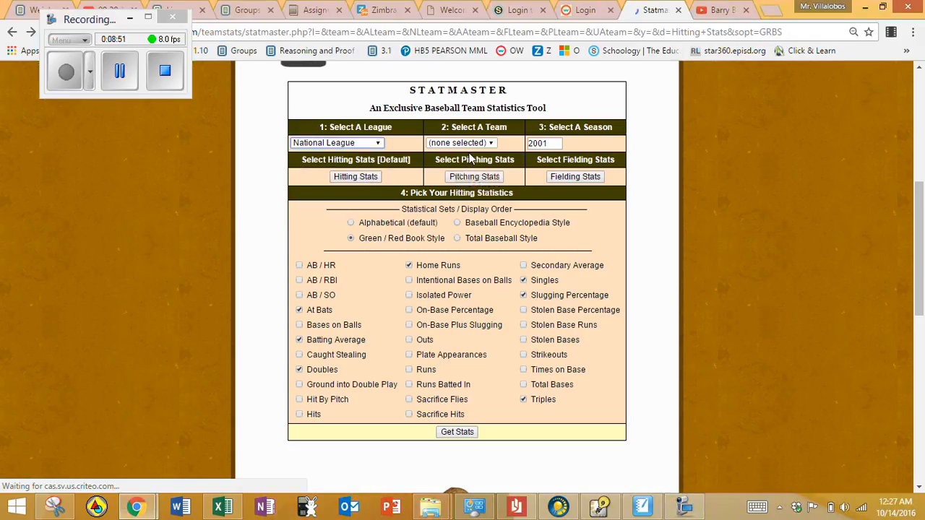
click(492, 145)
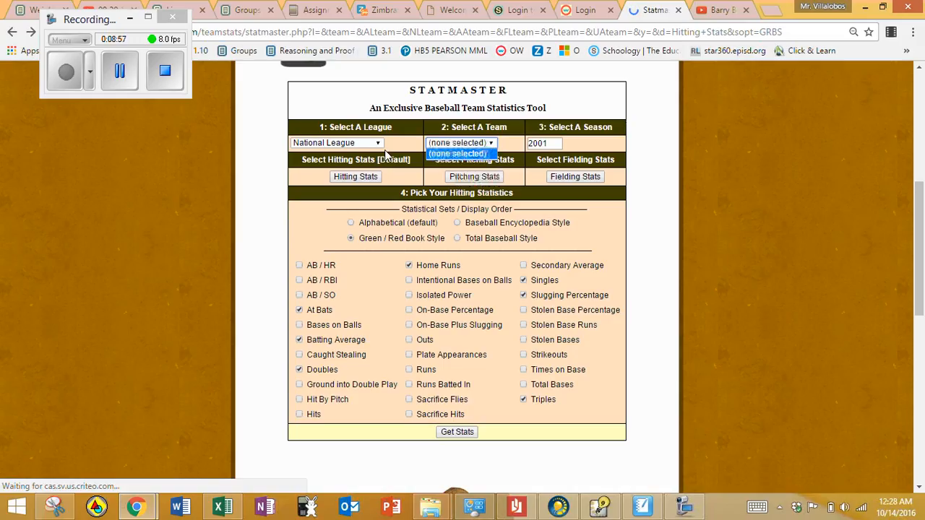
click(390, 147)
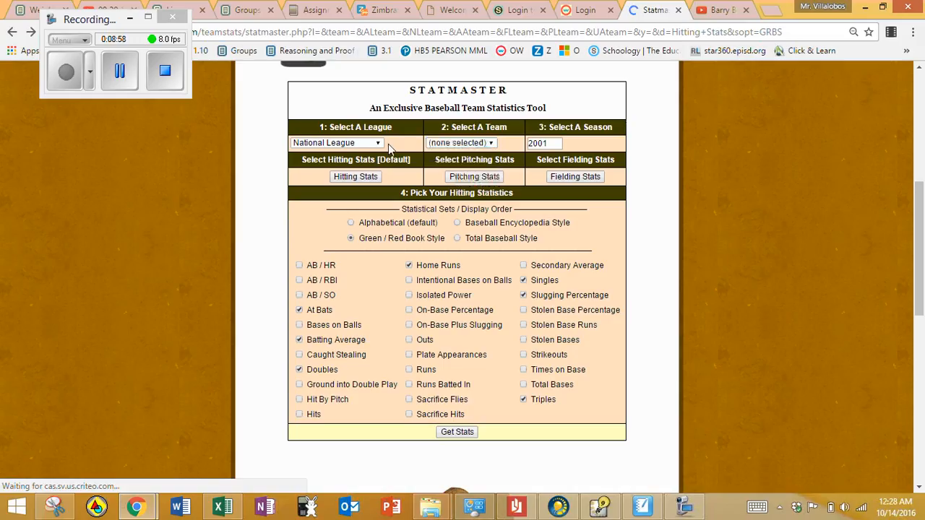
click(494, 145)
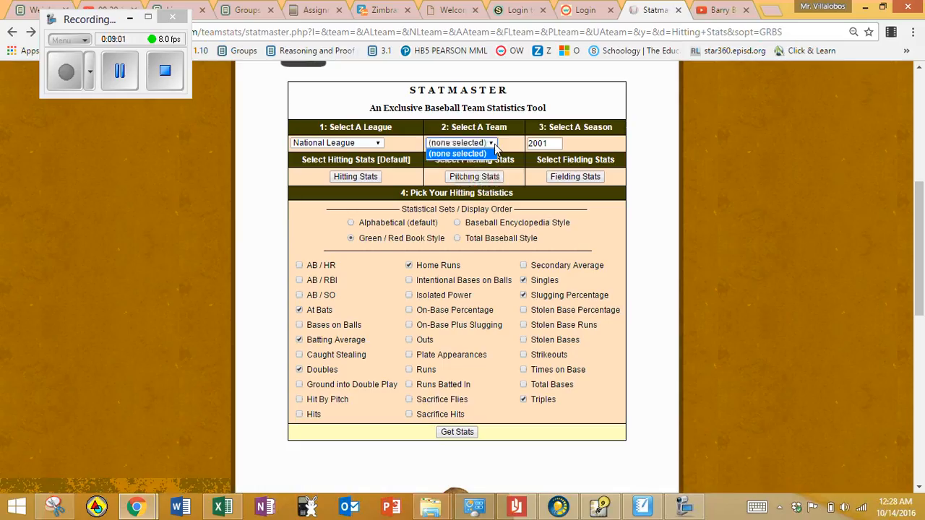
Clear the Statmaster season field and check the team choices again.
click(560, 143)
double_click(560, 143)
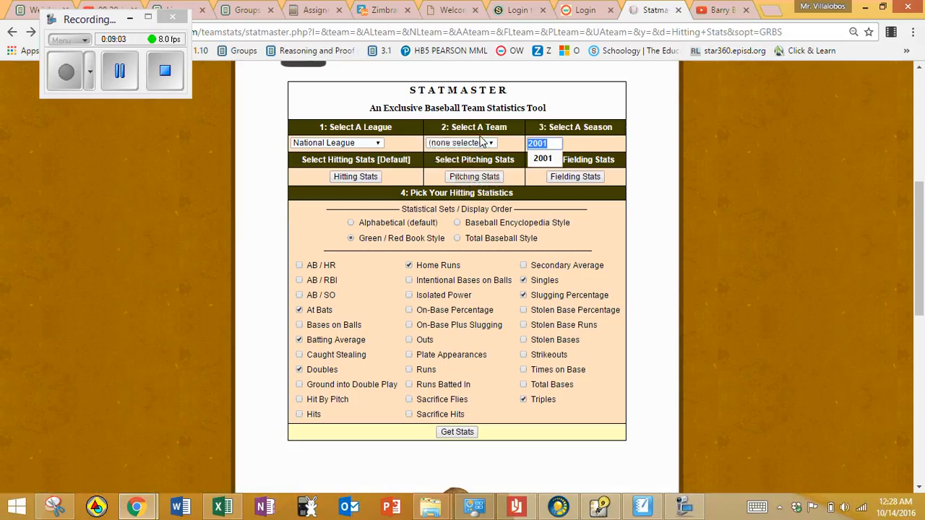
key(BackSpace)
click(484, 143)
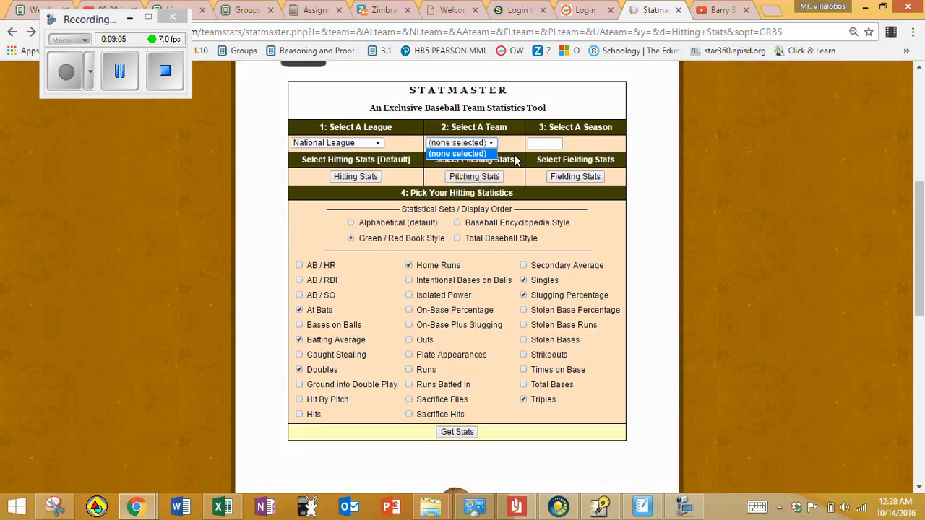
click(517, 160)
click(124, 86)
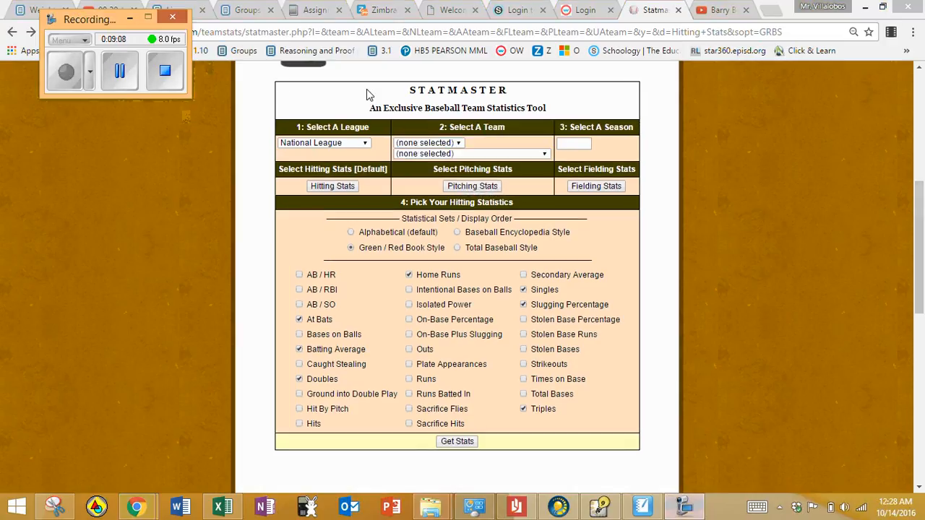
Select San Francisco Giants (1958-2016) as the team and set the season to 2001.
click(545, 155)
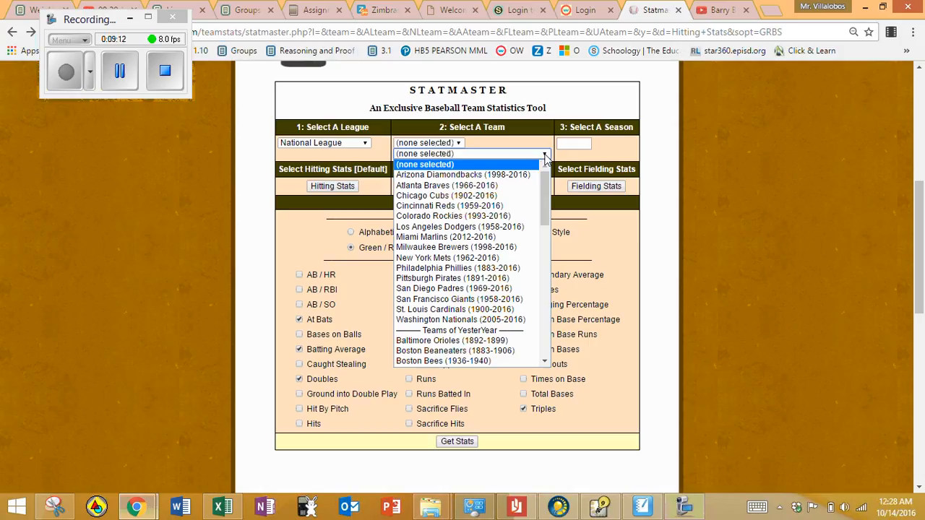
click(507, 307)
click(454, 145)
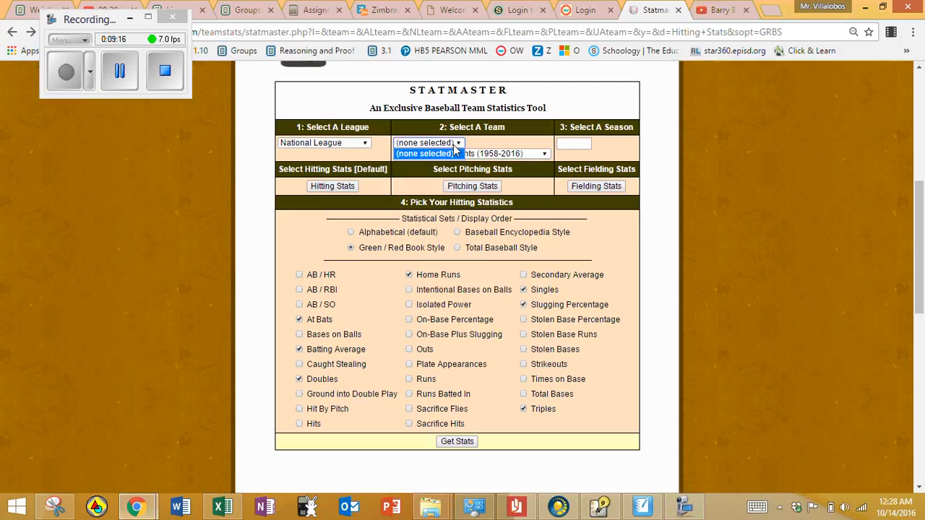
click(580, 144)
text(2)
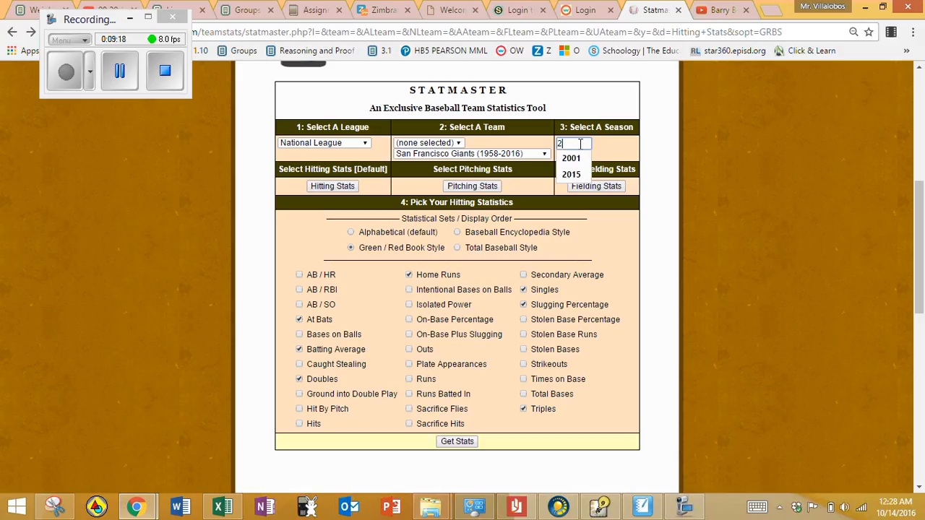
text(001)
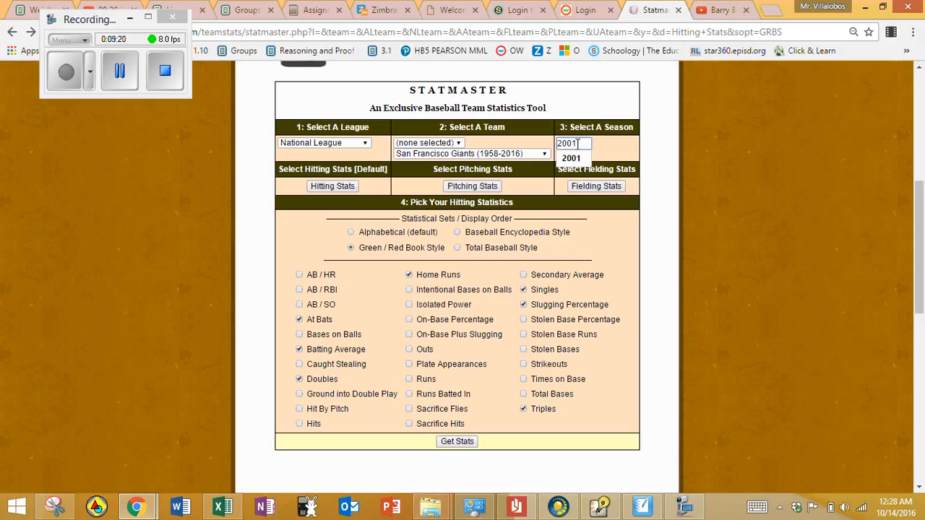
click(522, 139)
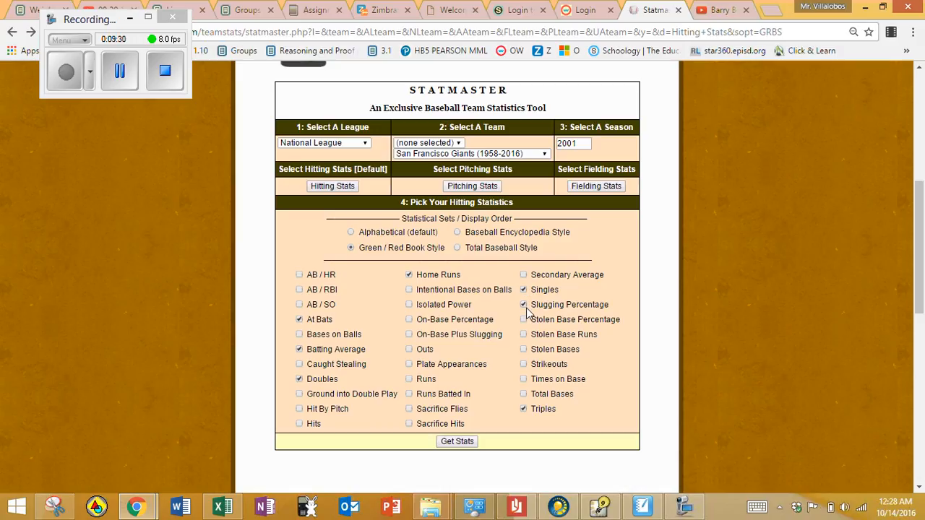
Get the Giants' hitting statistics with the checked categories and select Barry Bonds' row in the results table.
click(524, 408)
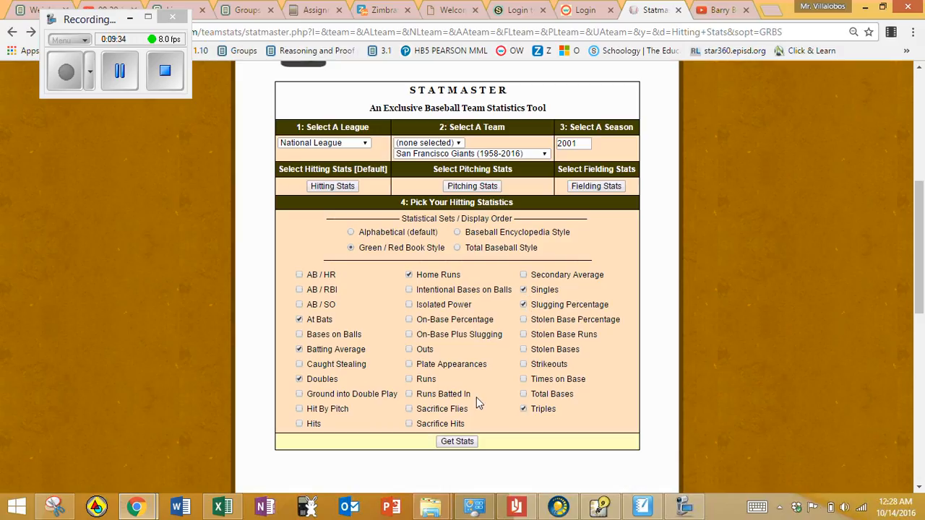
click(454, 446)
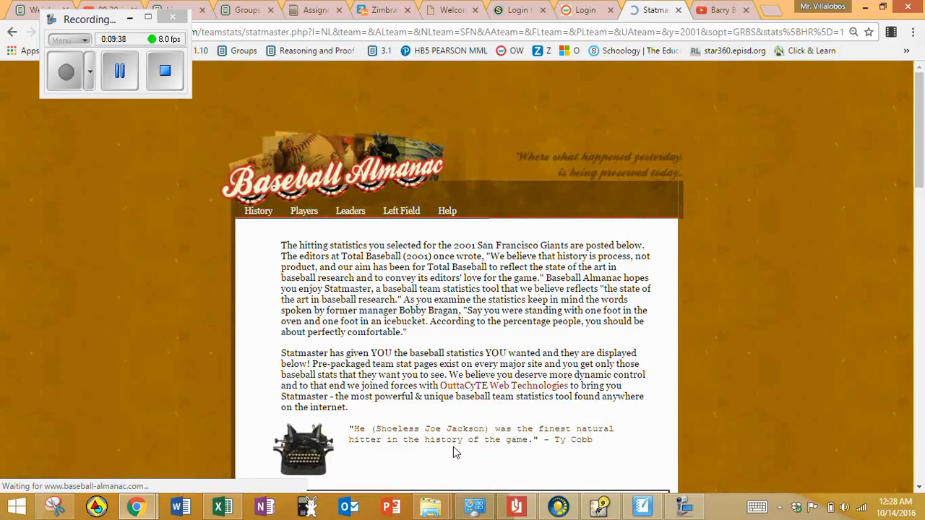
click(919, 489)
click(920, 487)
click(920, 488)
click(919, 487)
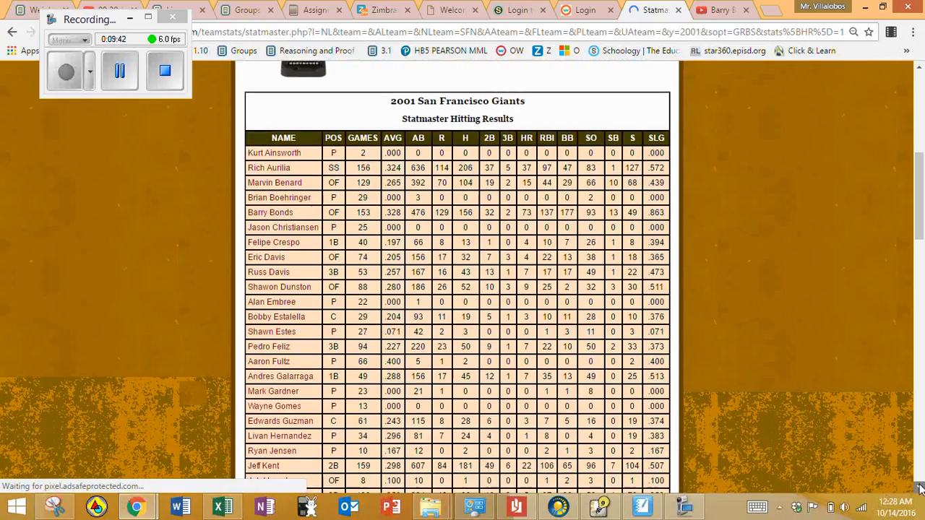
click(919, 487)
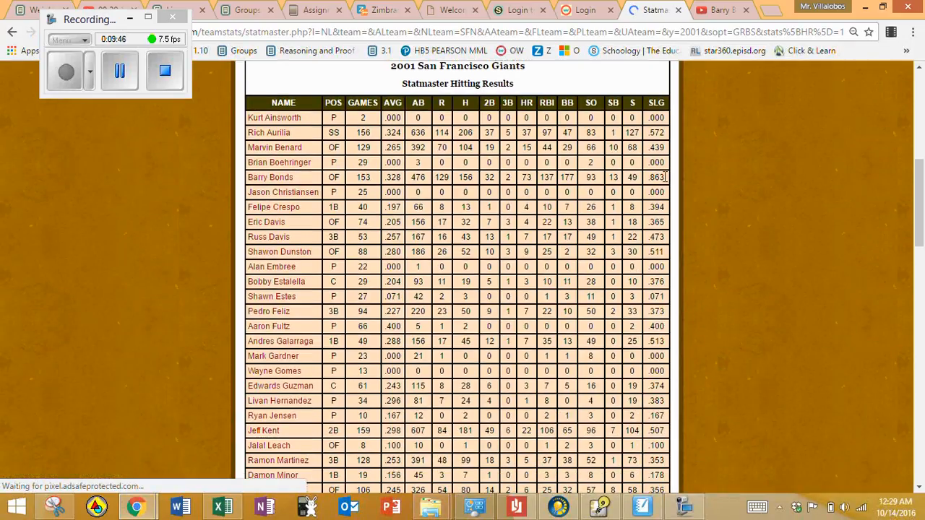
drag(665, 177, 251, 181)
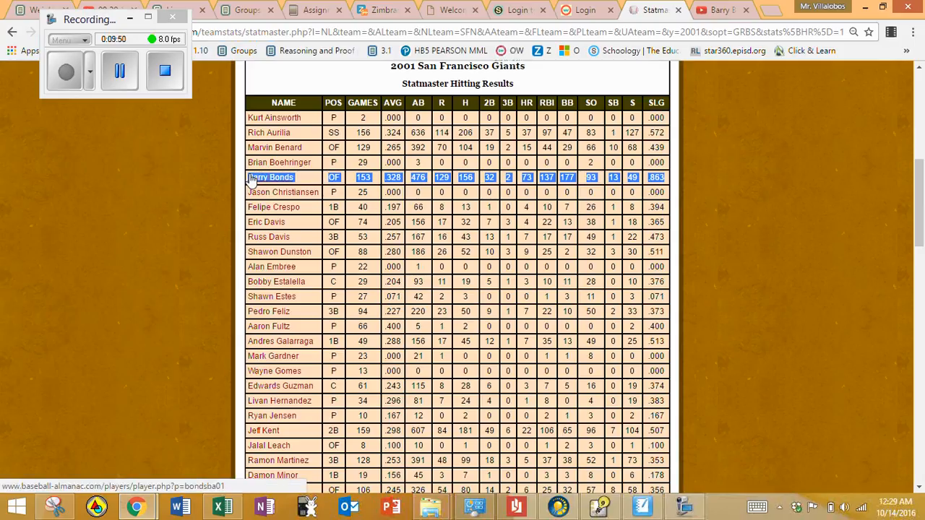
click(119, 70)
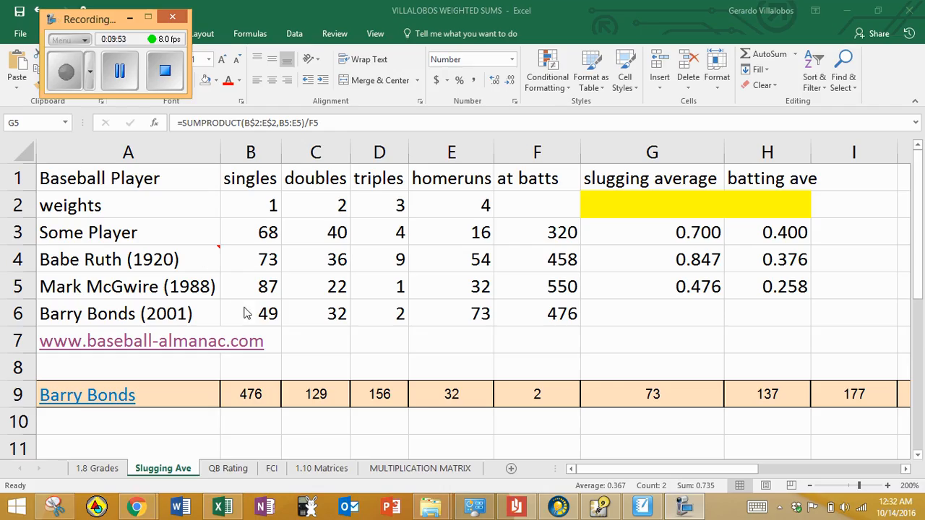
Back in the Excel workbook, review Barry Bonds' singles, doubles, triples, homeruns and at-bats in B6 through F6.
click(244, 313)
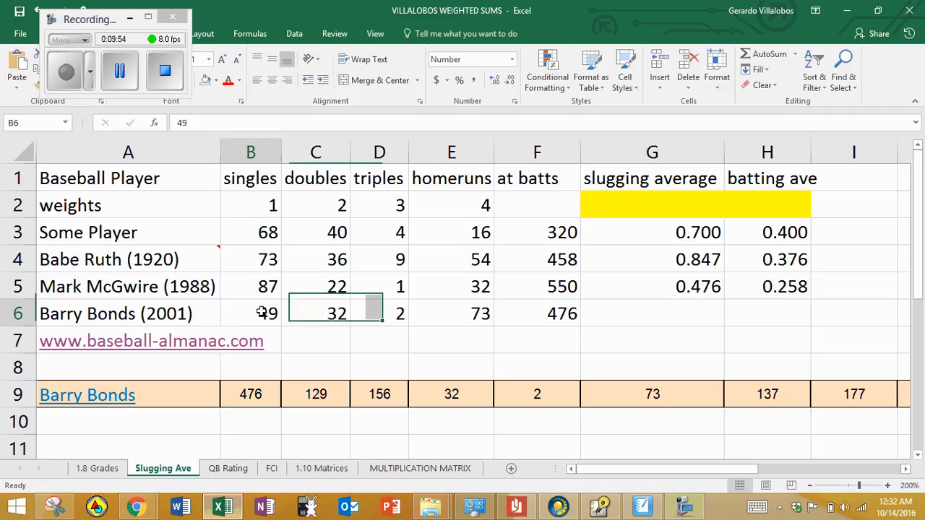
click(336, 313)
click(386, 315)
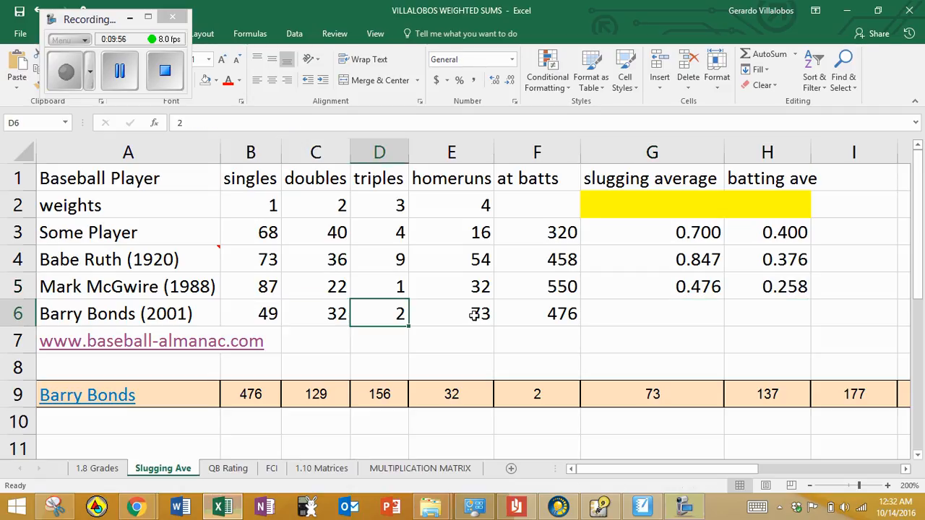
click(473, 316)
click(552, 316)
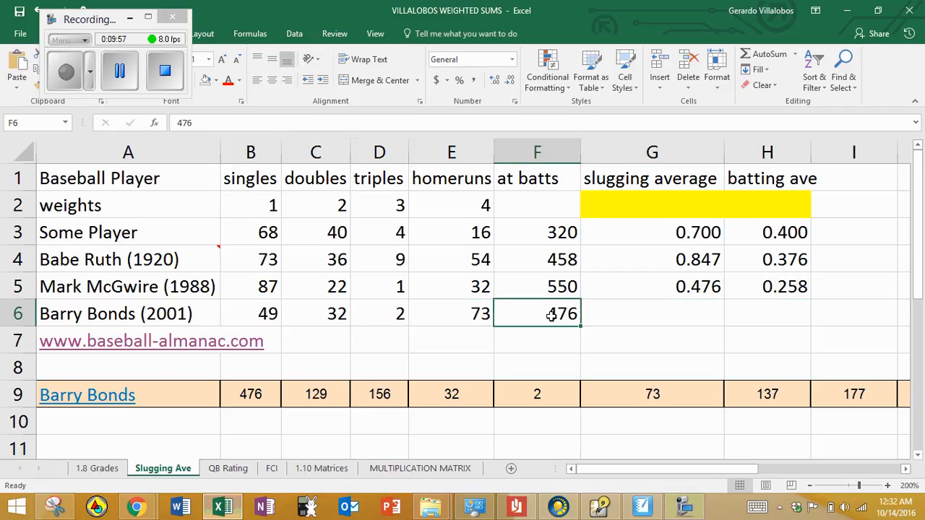
Fill the slugging and batting average formulas from G5:H5 down to row 6 for Barry Bonds (2001).
click(663, 315)
click(688, 286)
mouse_move(688, 285)
mouse_down()
mouse_move(760, 285)
mouse_move(813, 306)
mouse_up()
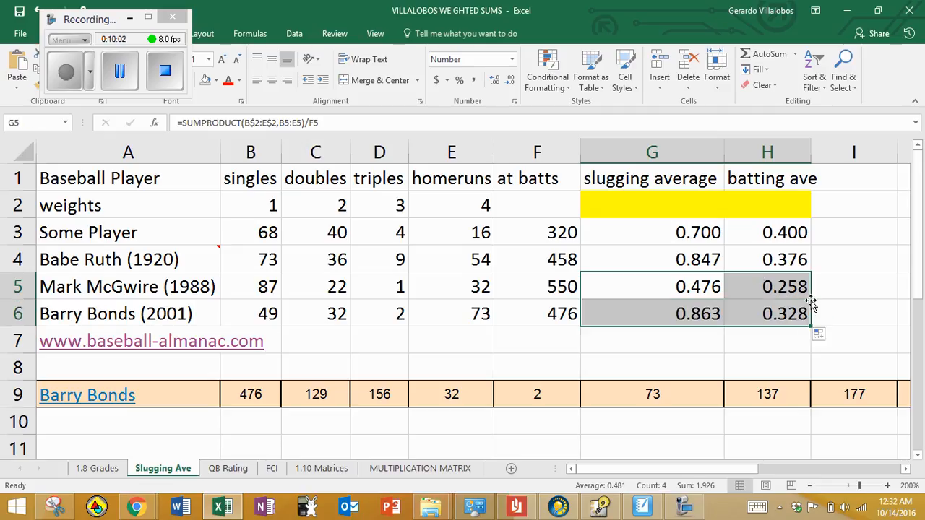
click(780, 332)
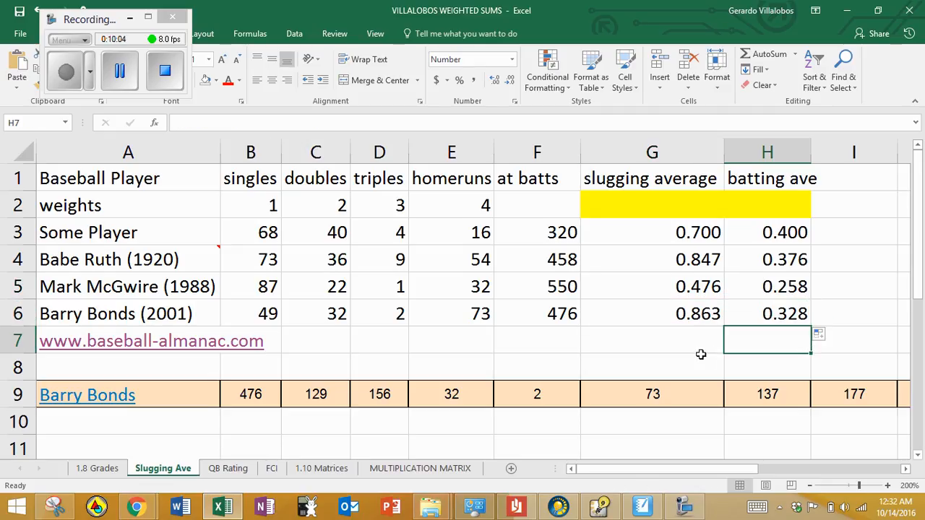